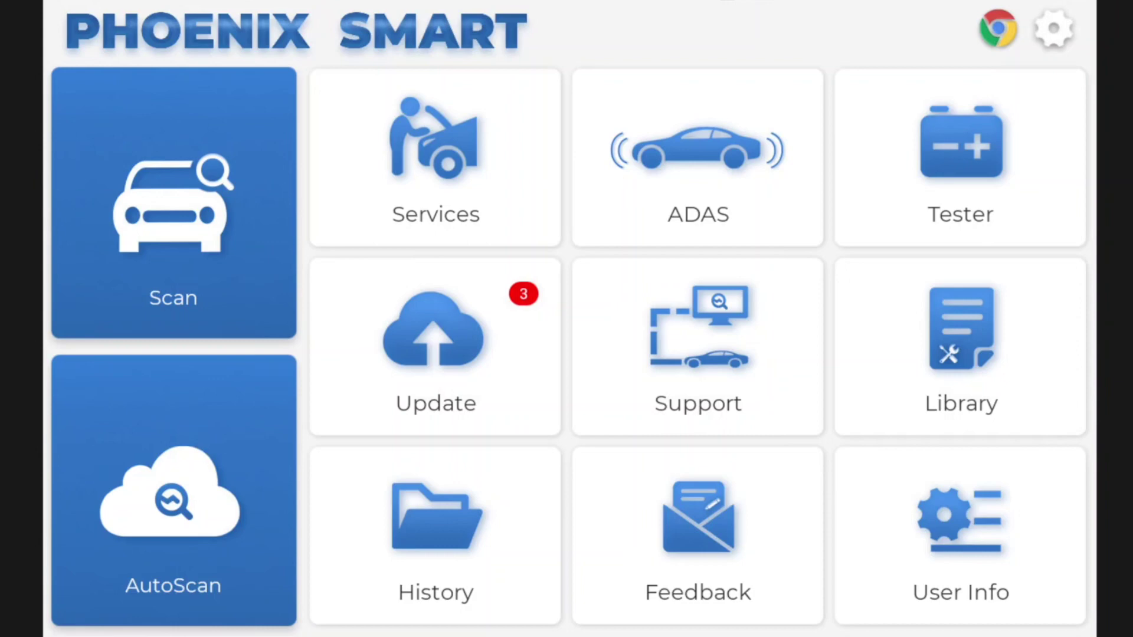
# Look through the device and account options in User Info and return to the home screen.
pyautogui.click(950, 508)
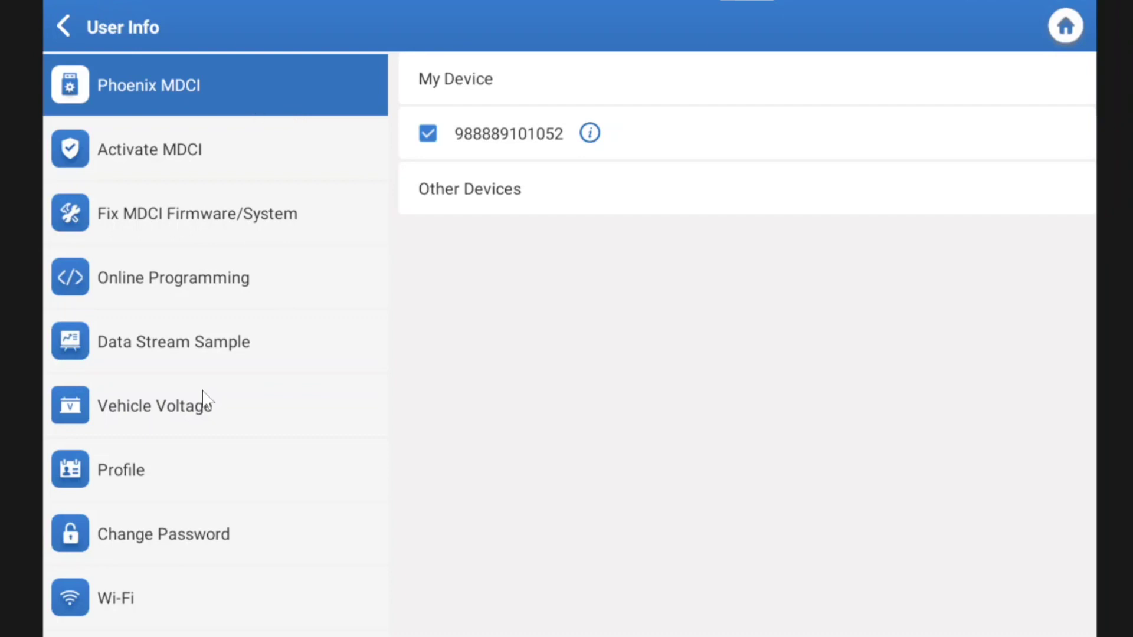
pyautogui.scroll(-5, 203, 401)
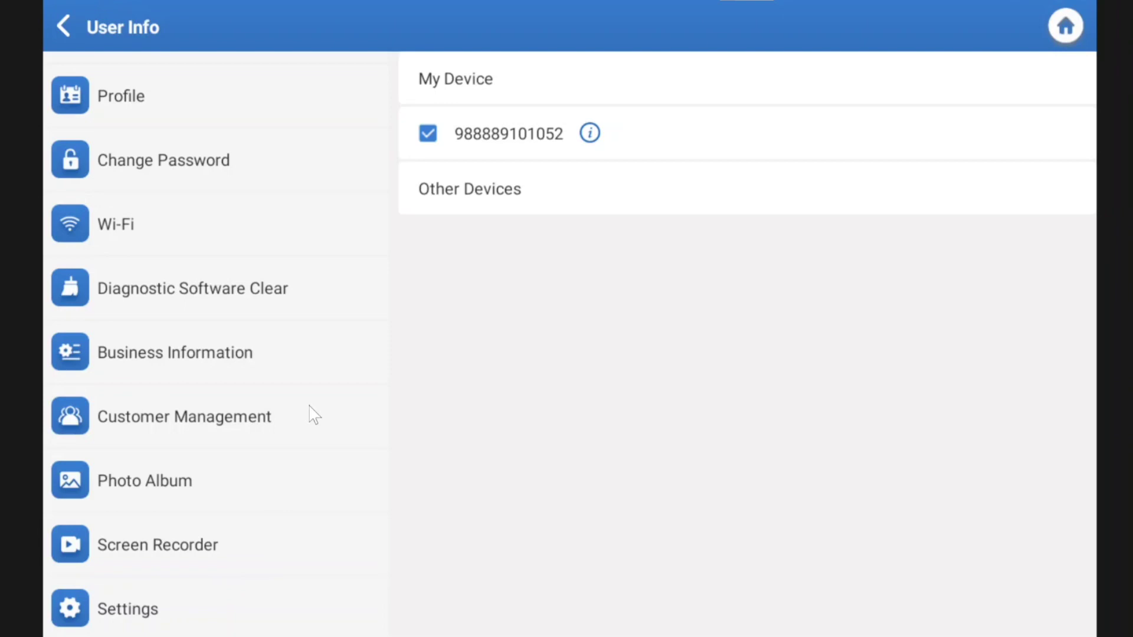
pyautogui.scroll(5, 314, 415)
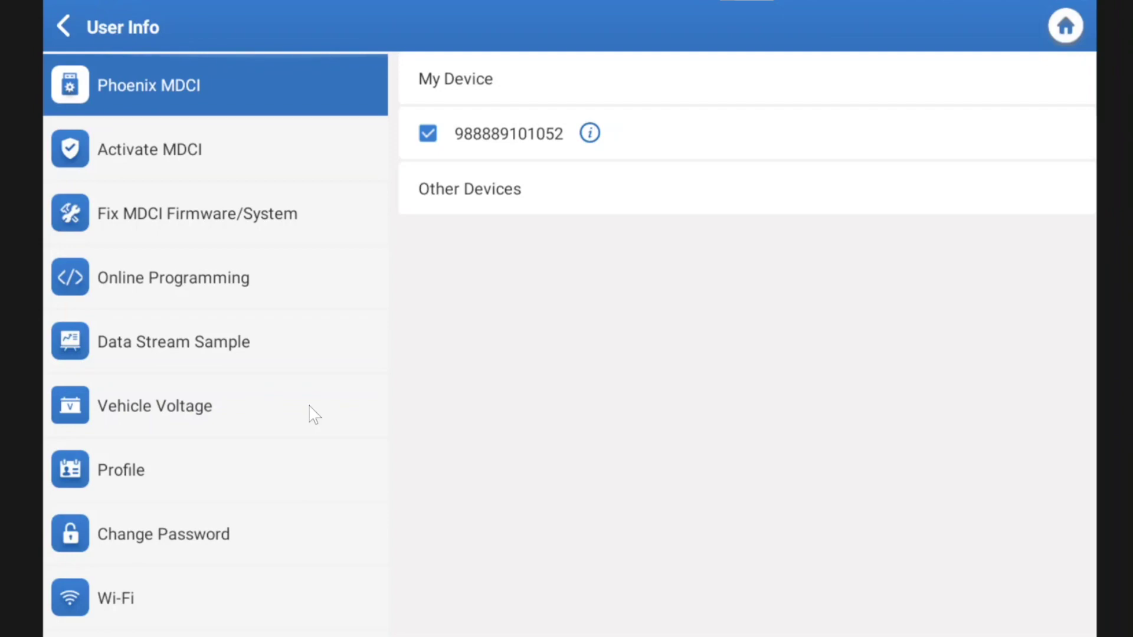
pyautogui.click(64, 29)
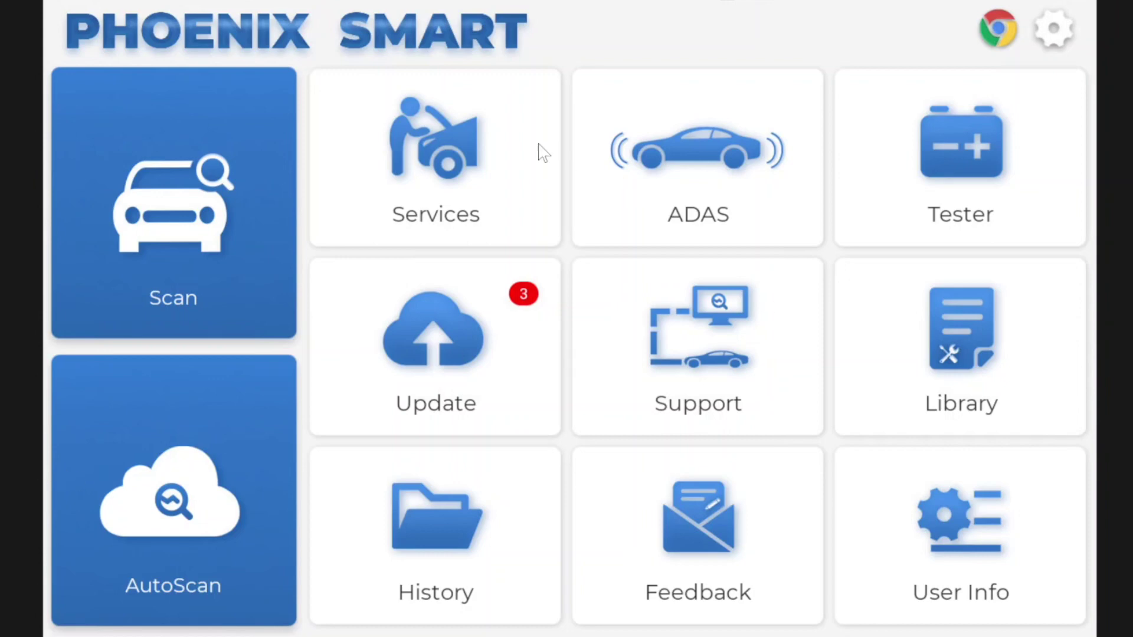
# Identify the connected vehicle with AutoScan and enter its Scan functions, confirming the VIN details and the ignition-on note.
pyautogui.click(218, 455)
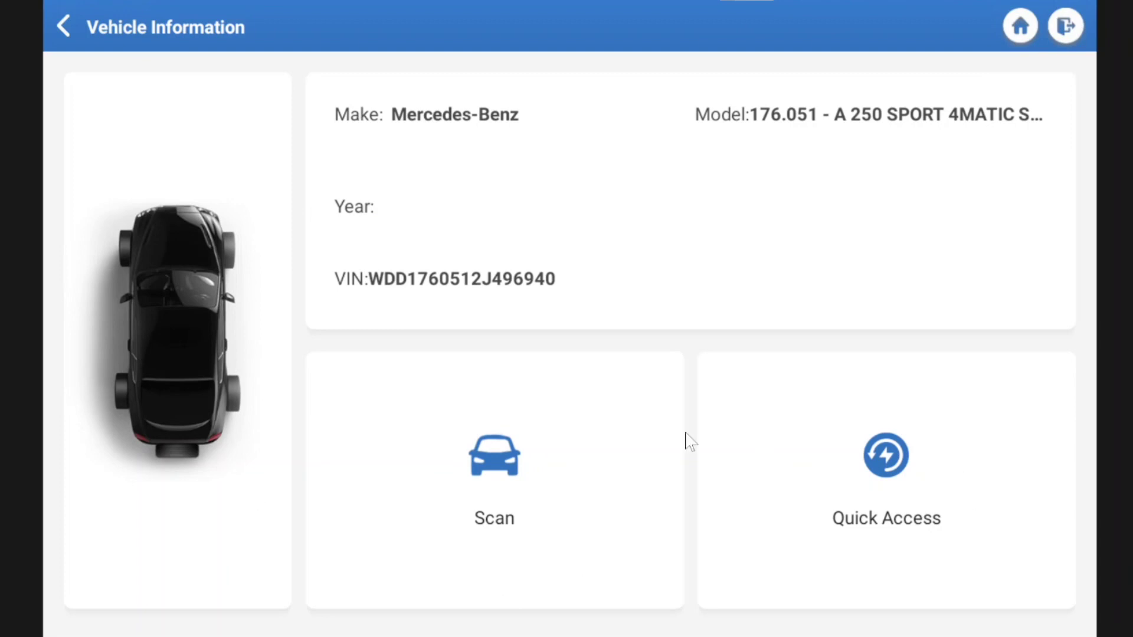
pyautogui.click(491, 452)
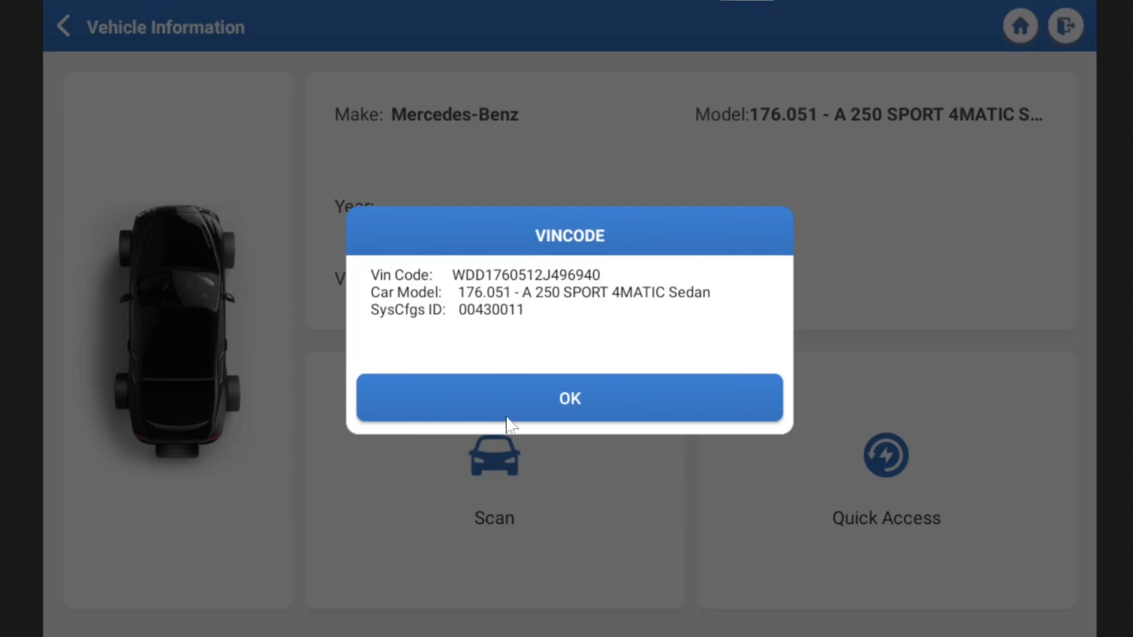
pyautogui.click(575, 392)
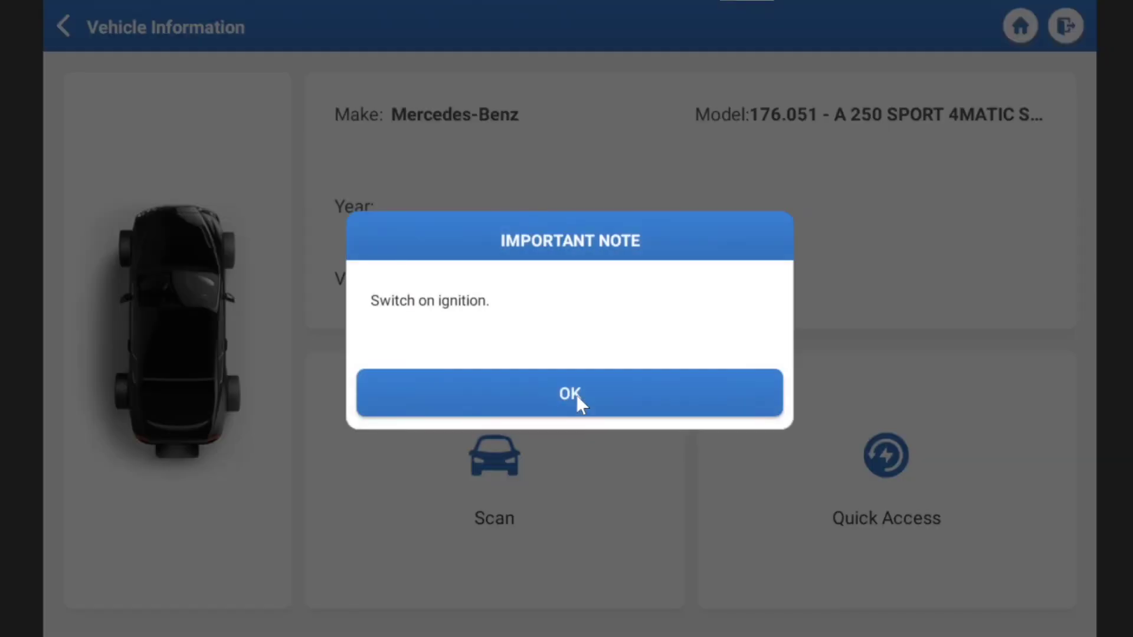
pyautogui.click(576, 394)
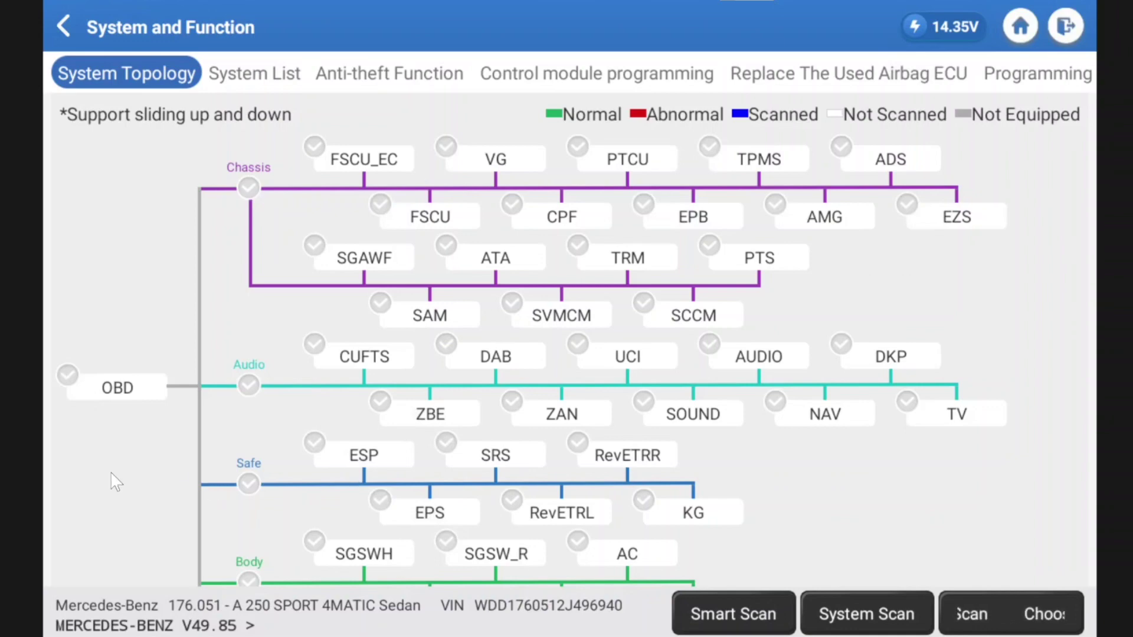
# Run a Smart Scan of the Mercedes-Benz control systems.
pyautogui.scroll(-3, 116, 482)
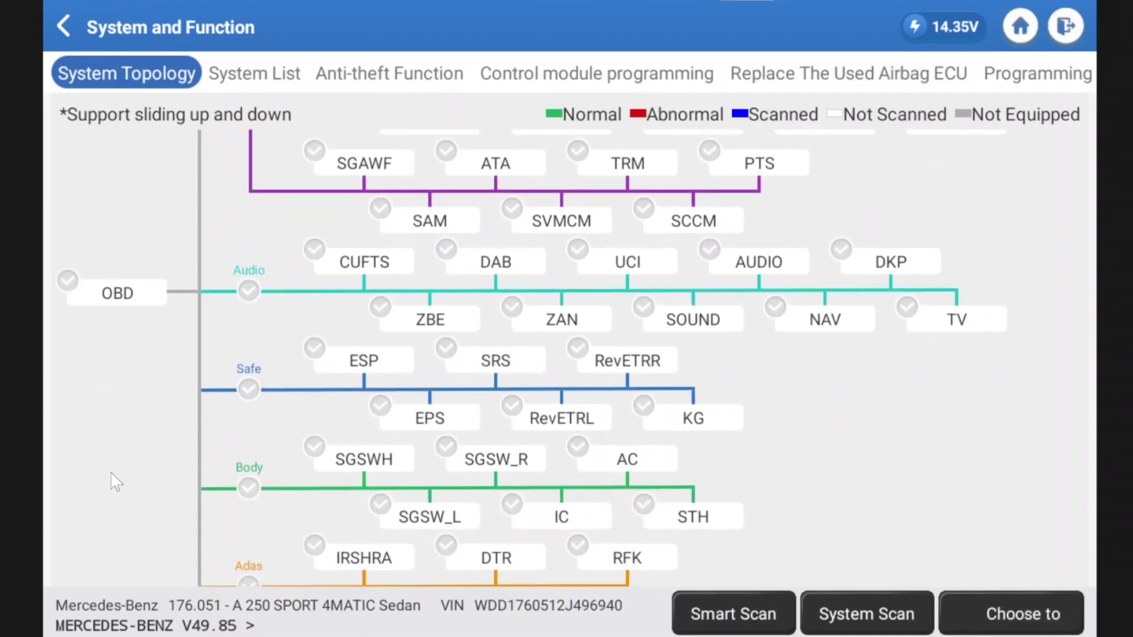
pyautogui.scroll(-3, 115, 481)
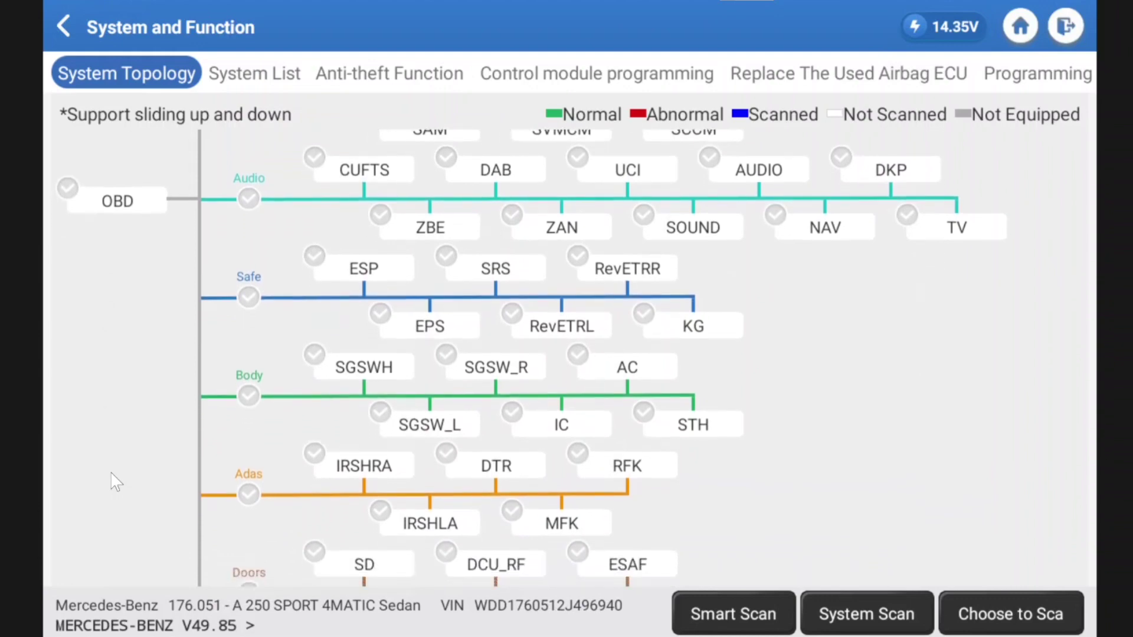
pyautogui.scroll(-5, 116, 481)
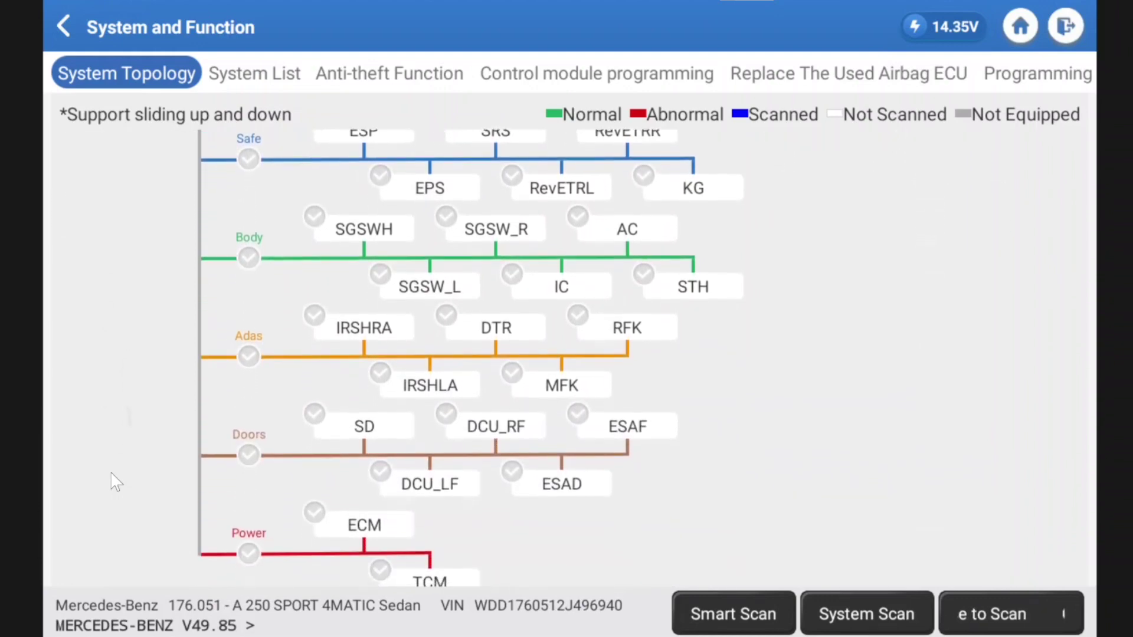
pyautogui.scroll(-1, 116, 481)
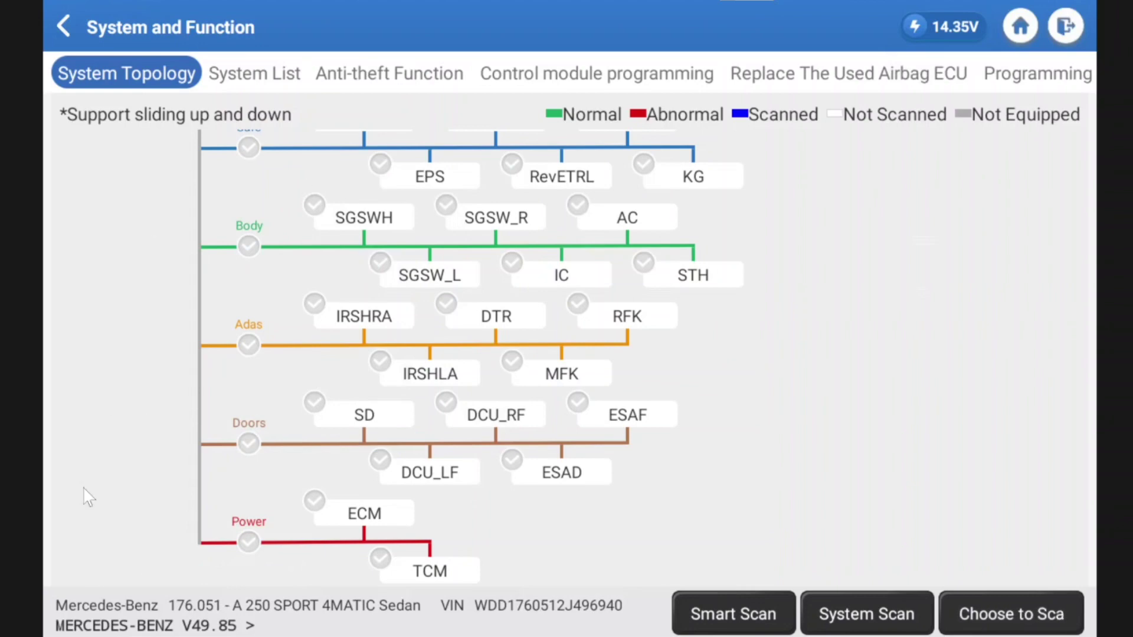
pyautogui.scroll(3, 726, 560)
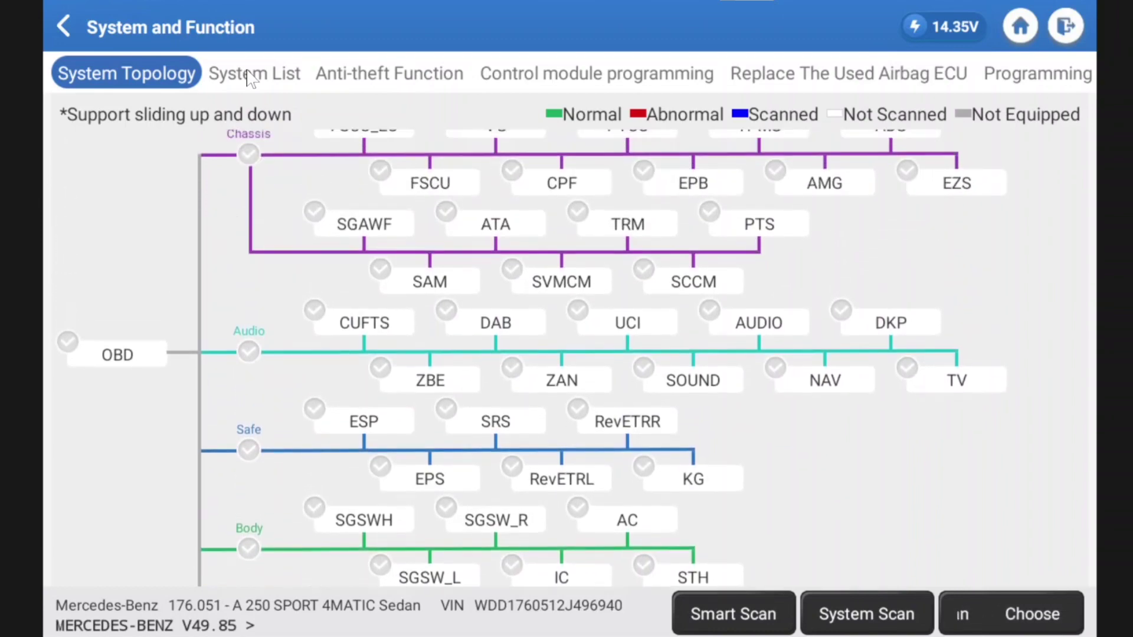
pyautogui.click(251, 76)
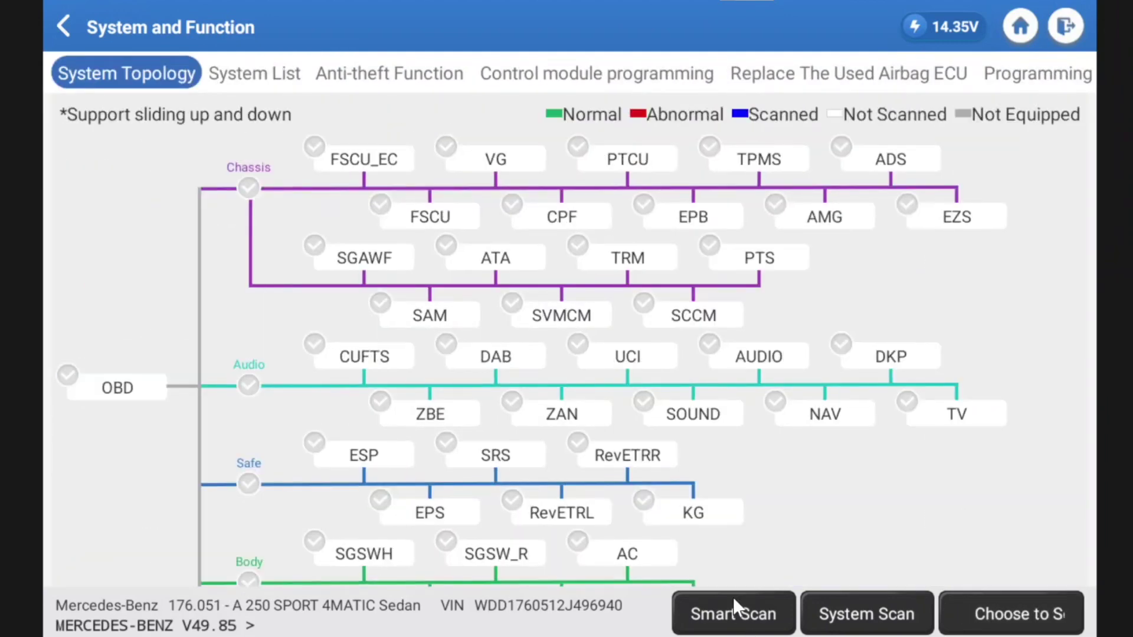
pyautogui.click(733, 598)
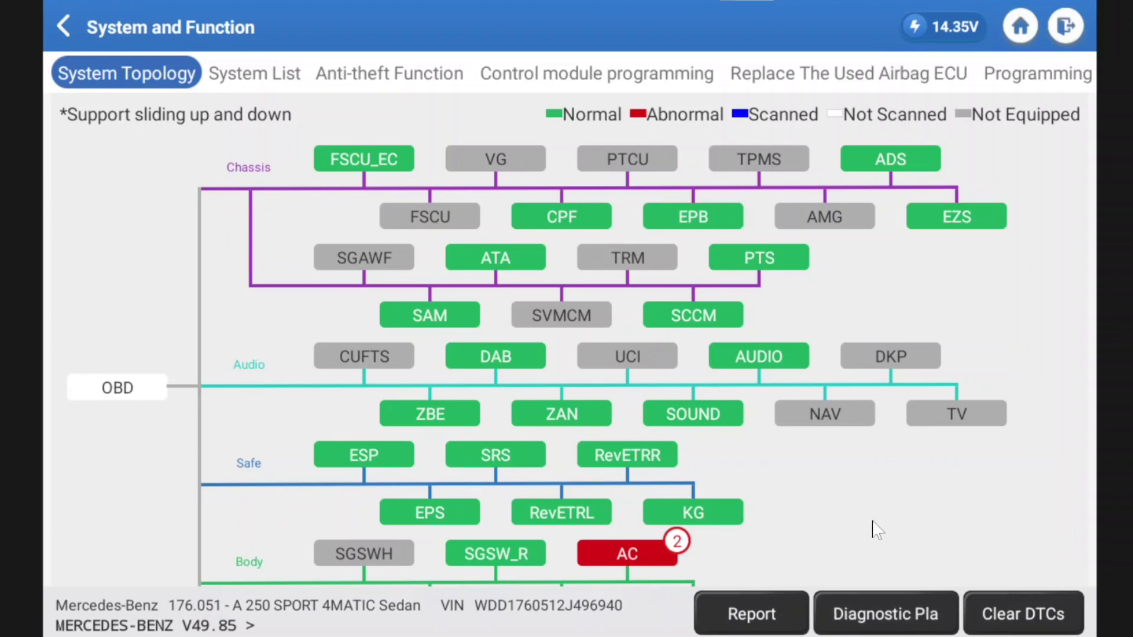
# Review the Smart Scan results in the system topology and the full system list.
pyautogui.scroll(-5, 874, 523)
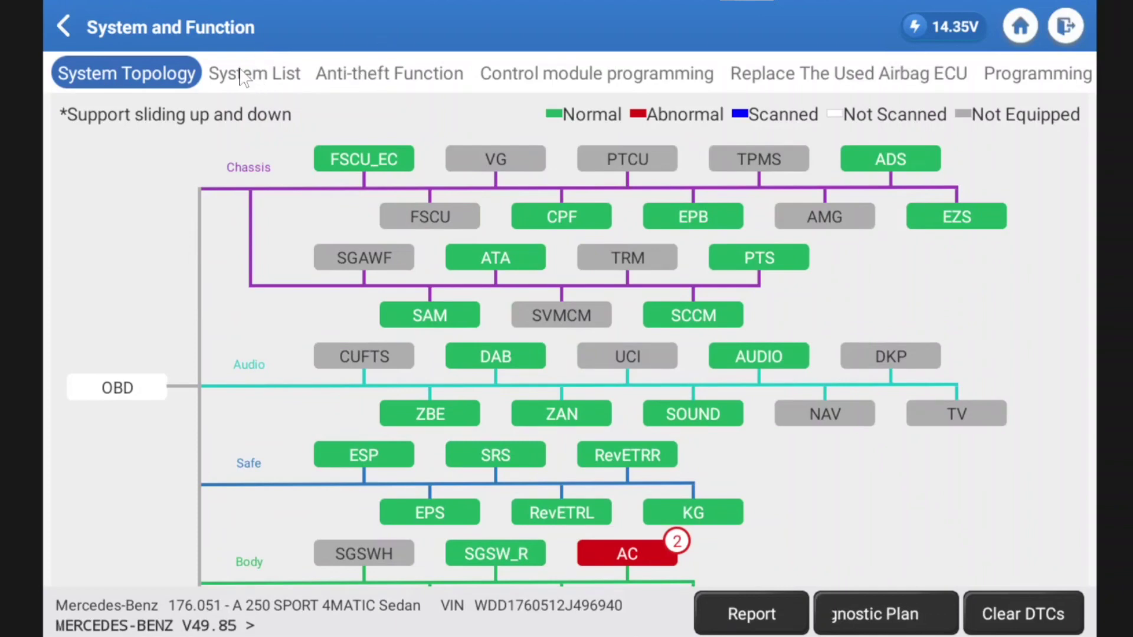
pyautogui.click(281, 76)
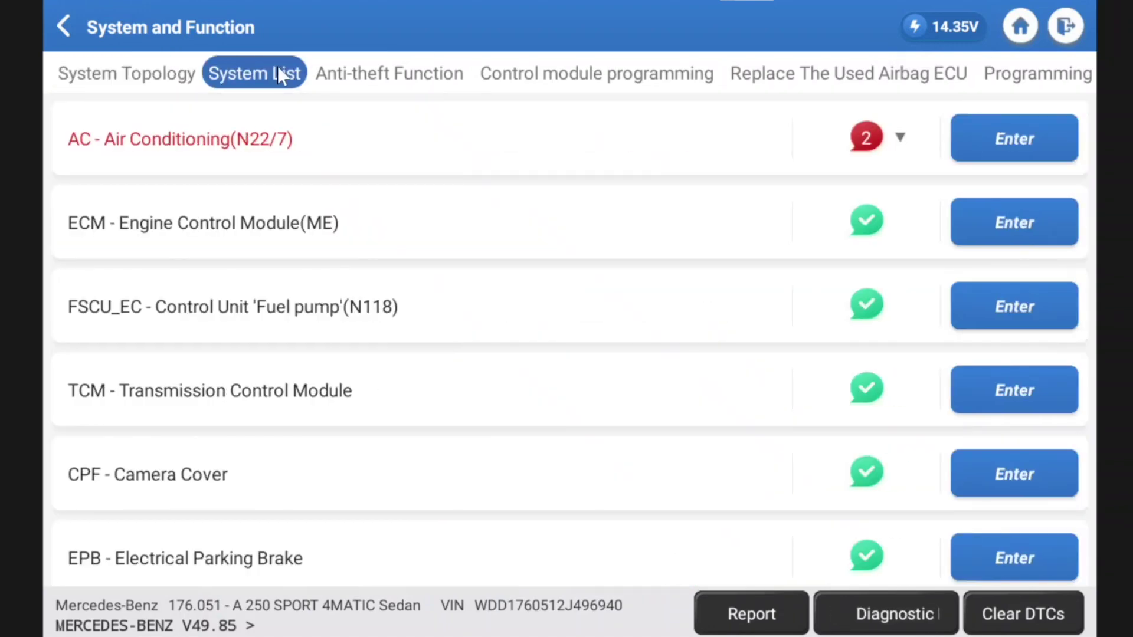
pyautogui.scroll(-5, 615, 203)
pyautogui.scroll(-20, 615, 203)
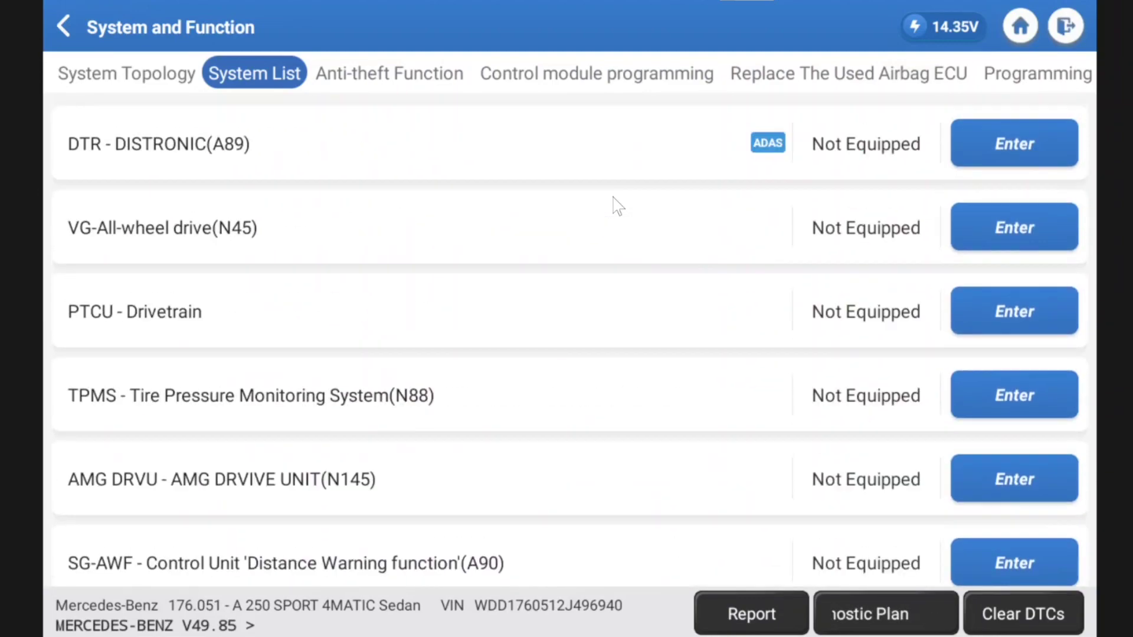
pyautogui.scroll(-10, 615, 203)
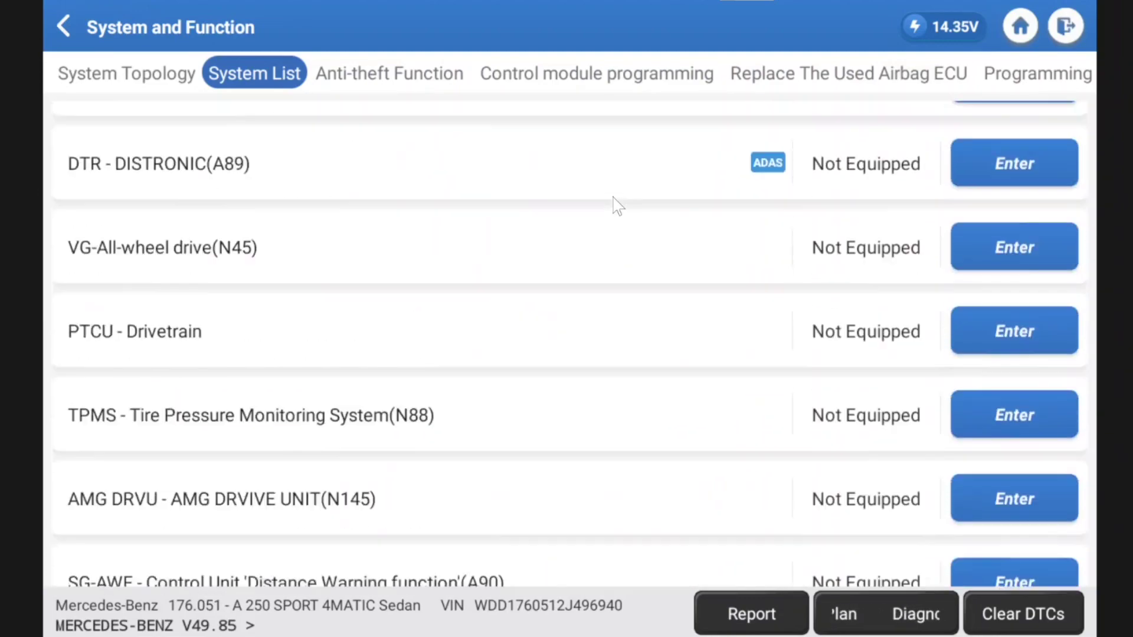
pyautogui.scroll(20, 614, 203)
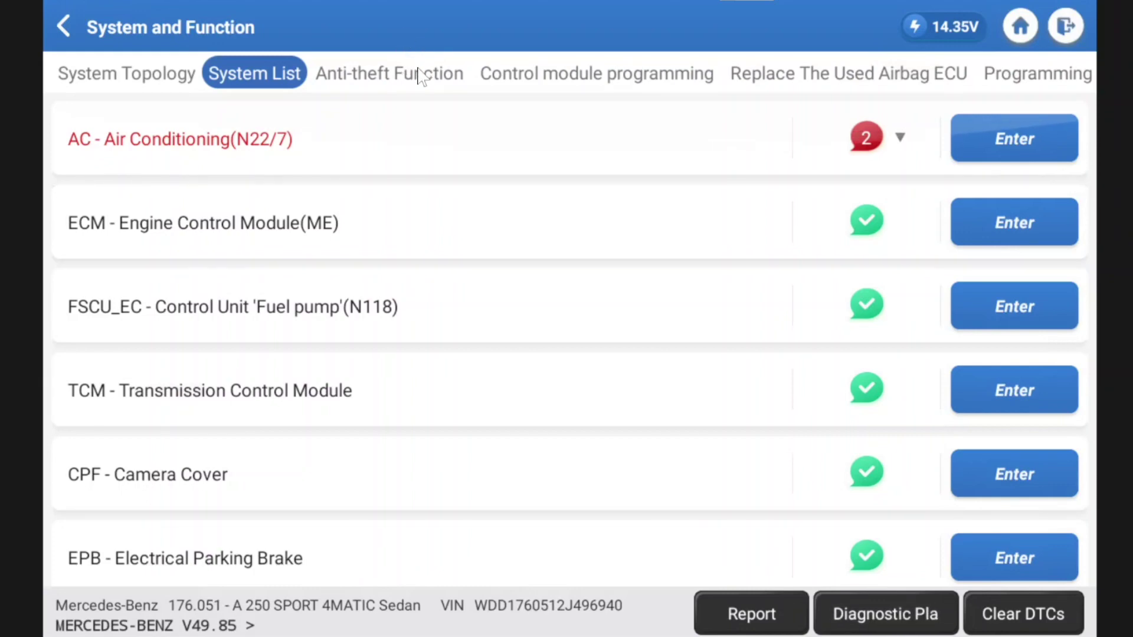
# Try to open the Anti-theft Function, dismissing the Special Function notice.
pyautogui.click(419, 74)
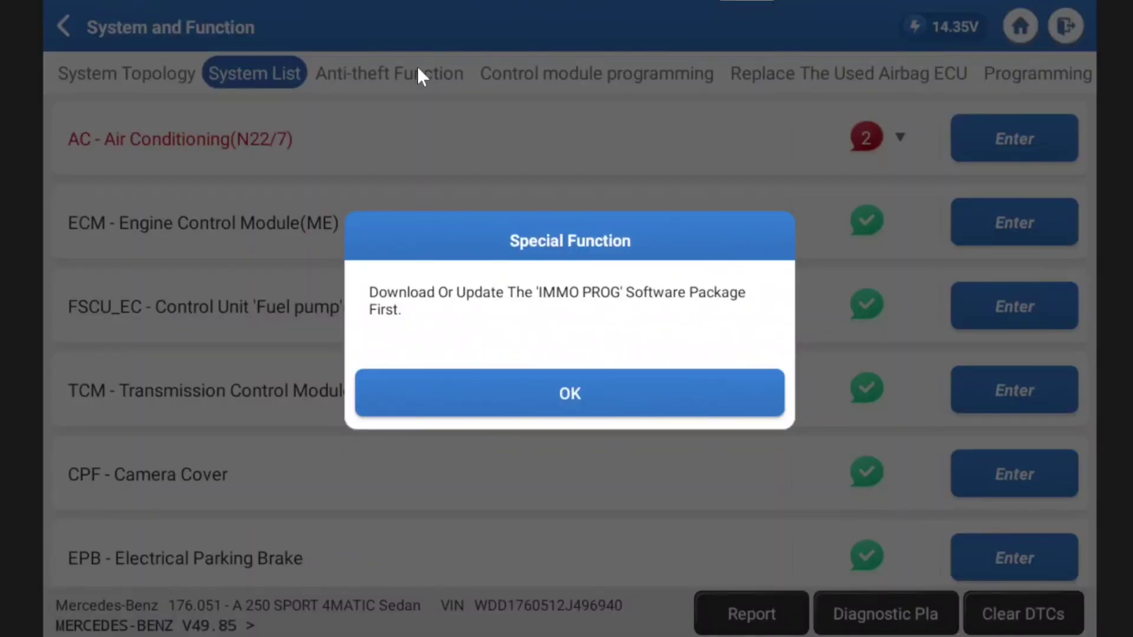
pyautogui.press('Return')
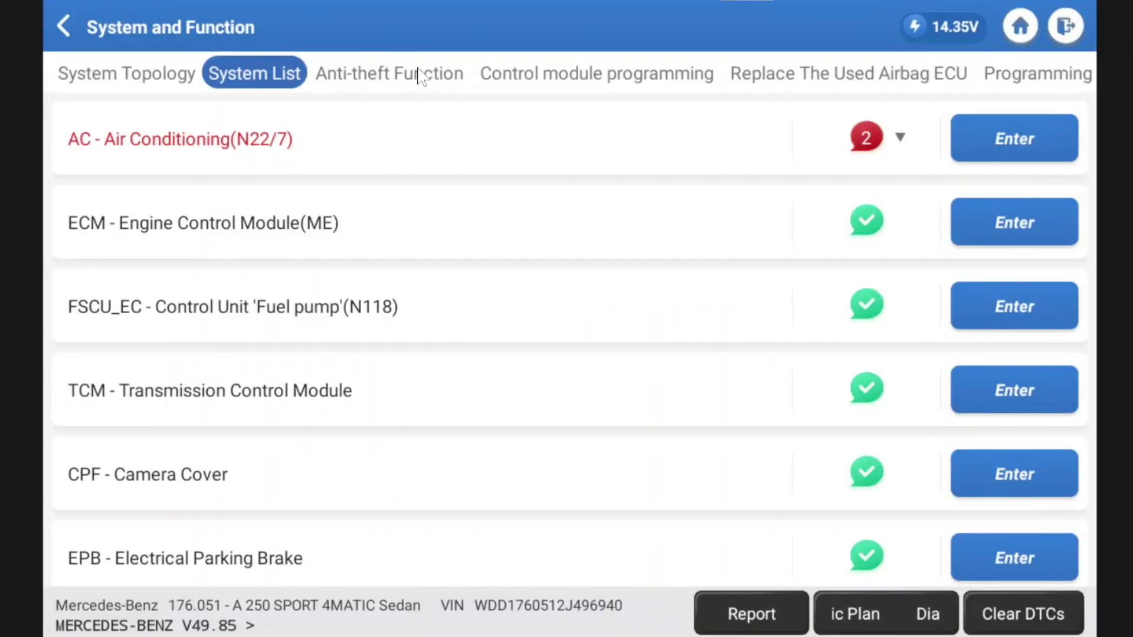
pyautogui.click(420, 73)
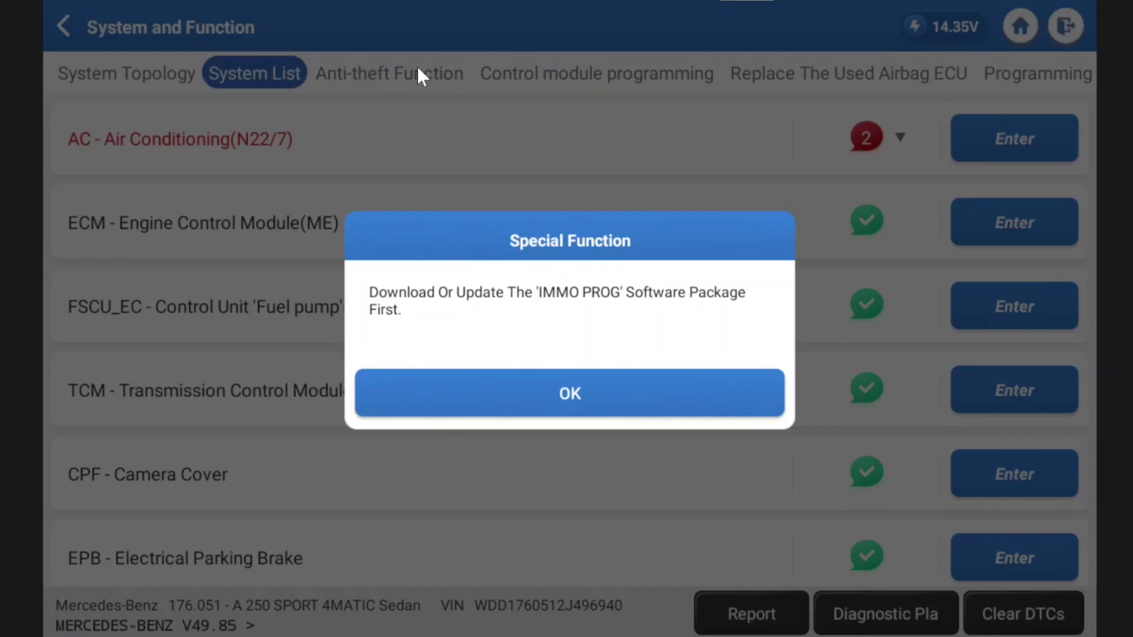
pyautogui.press('Return')
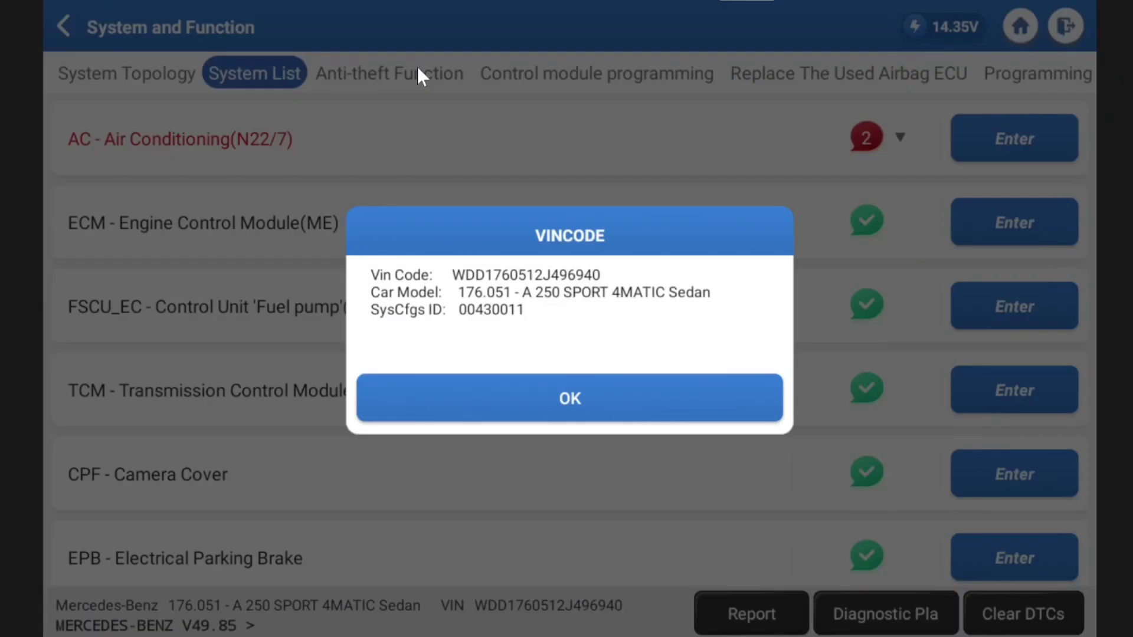
# Confirm the vehicle's VIN details and look through the menu of control modules.
pyautogui.press('Return')
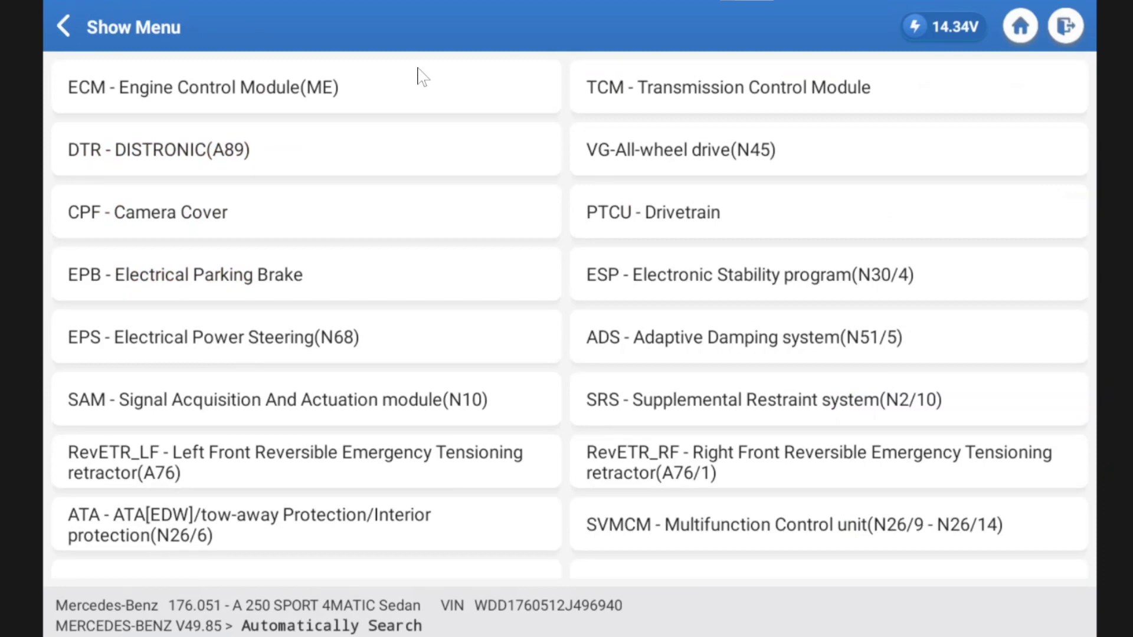
pyautogui.scroll(-3, 418, 77)
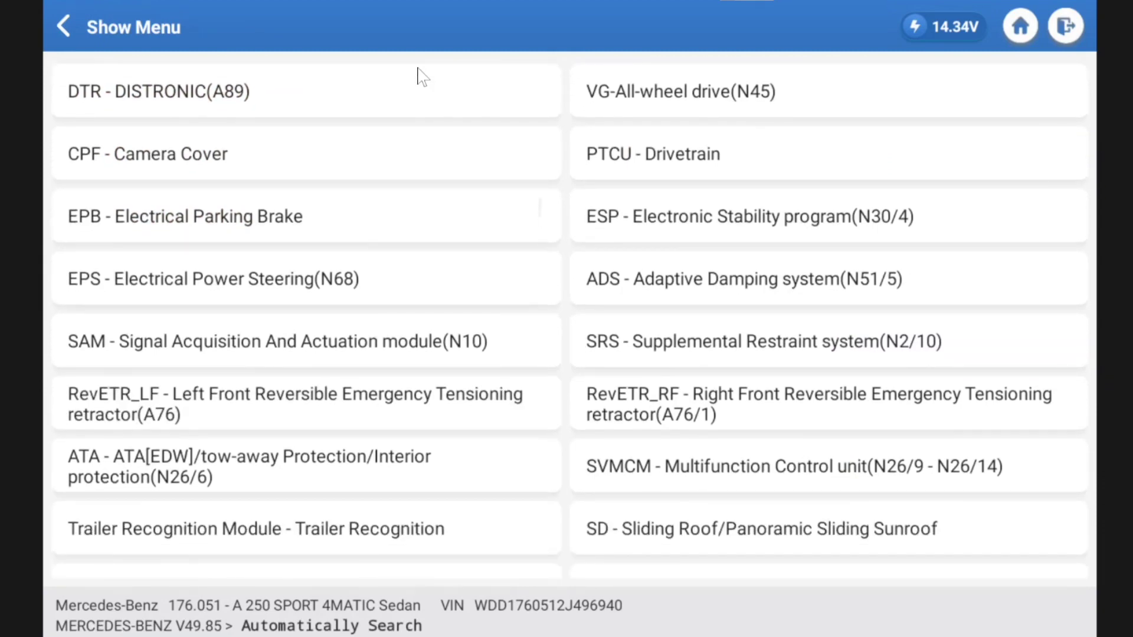
pyautogui.scroll(-3, 418, 77)
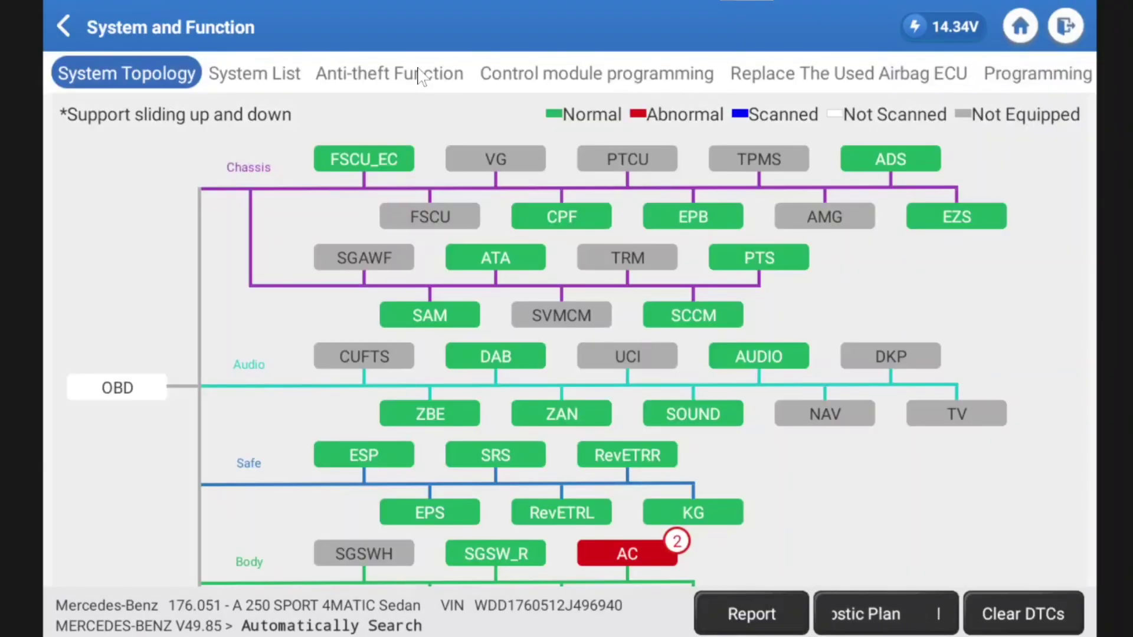
# Look through the special functions, from Anti-theft Function to Full vehicle code backup/restoration.
pyautogui.hscroll(3, 418, 76)
pyautogui.hscroll(3, 418, 77)
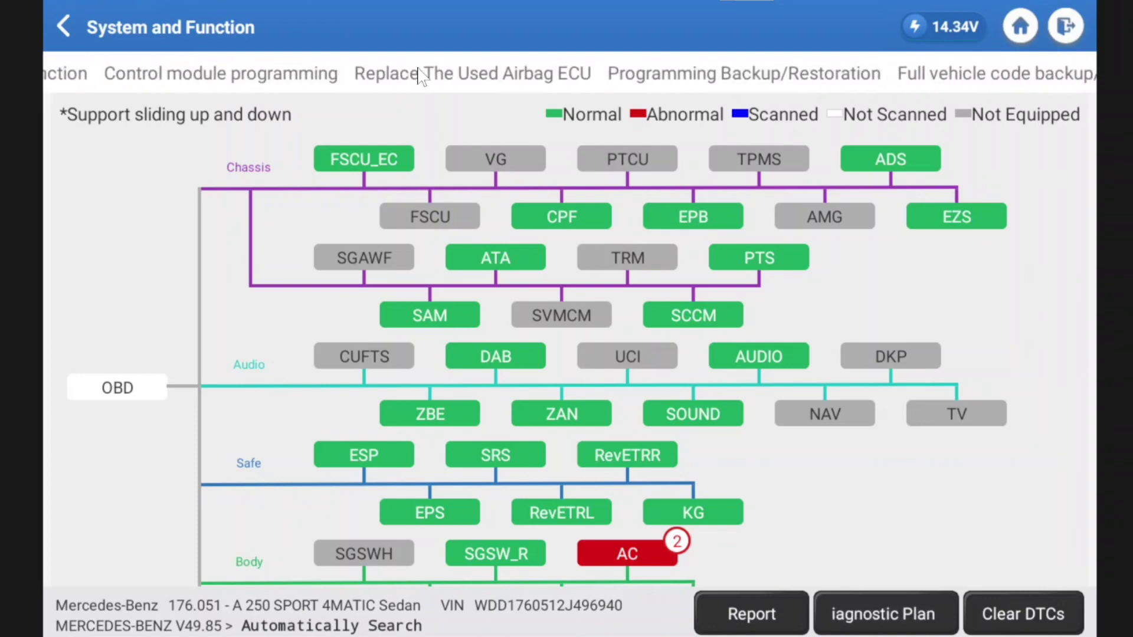
pyautogui.hscroll(2, 418, 77)
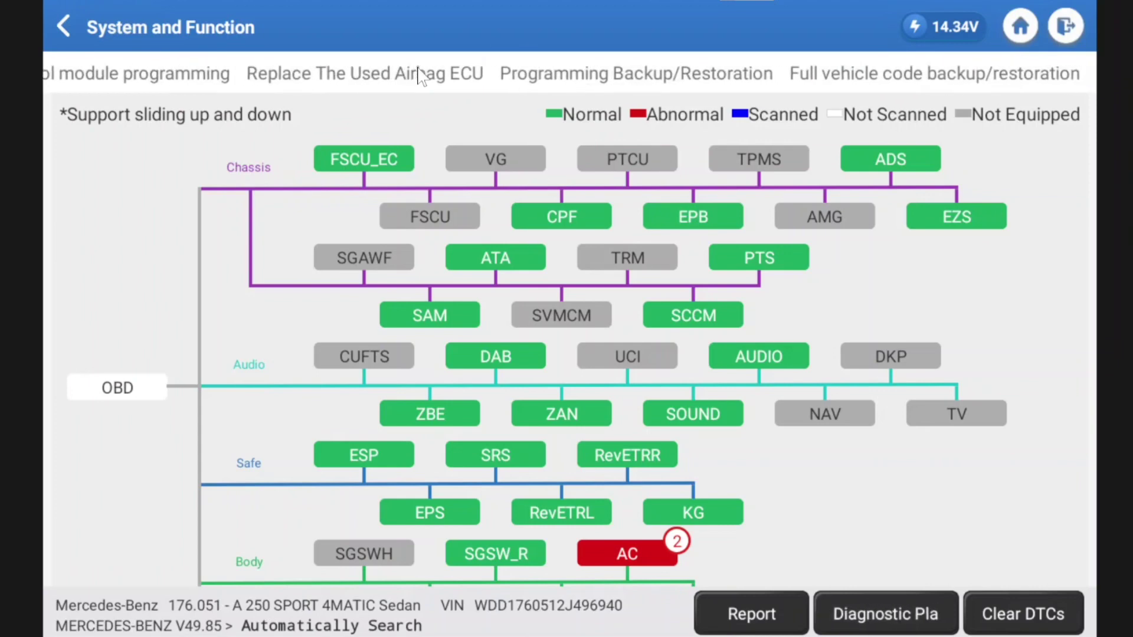
pyautogui.hscroll(-4, 418, 76)
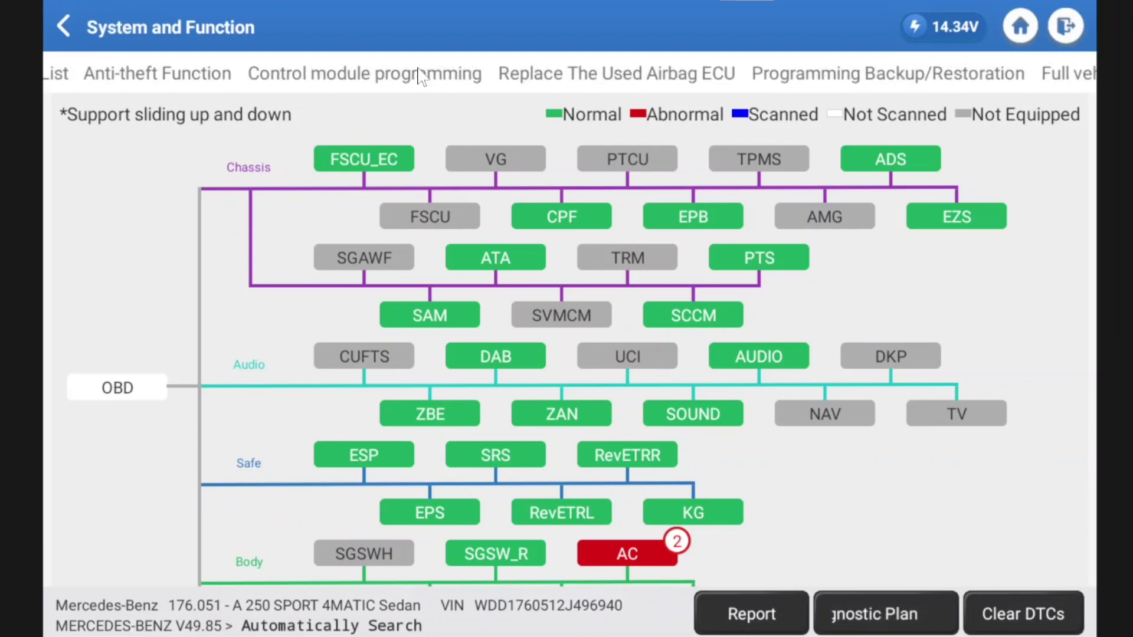
pyautogui.hscroll(-4, 418, 76)
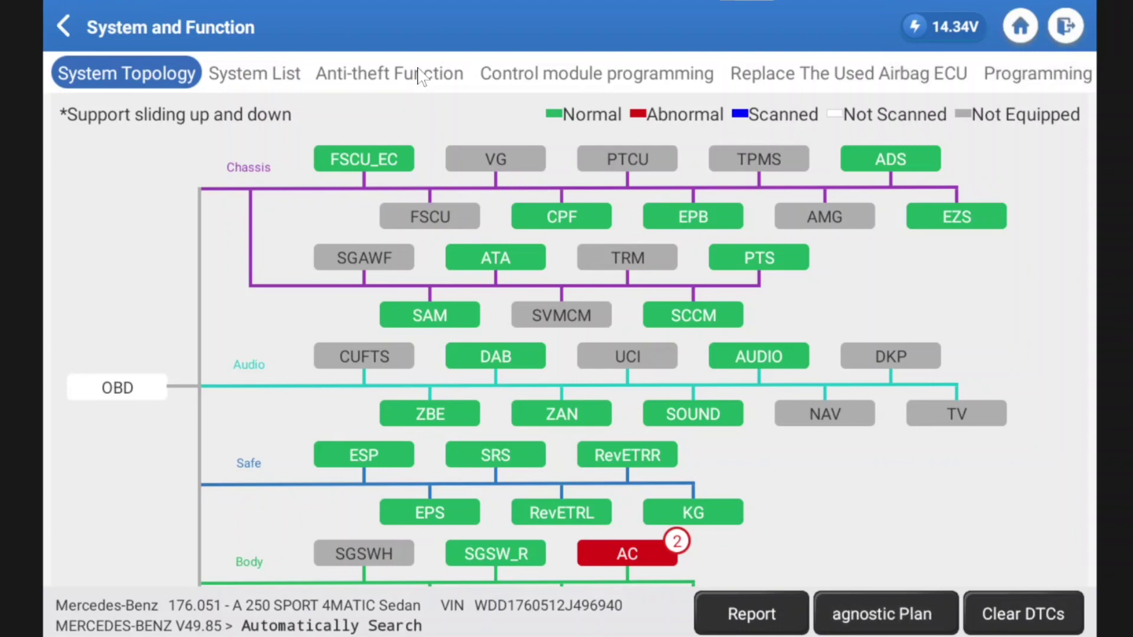
# Create a Pre-Scan diagnostic report, skipping the vehicle, shop and customer information forms.
pyautogui.click(752, 614)
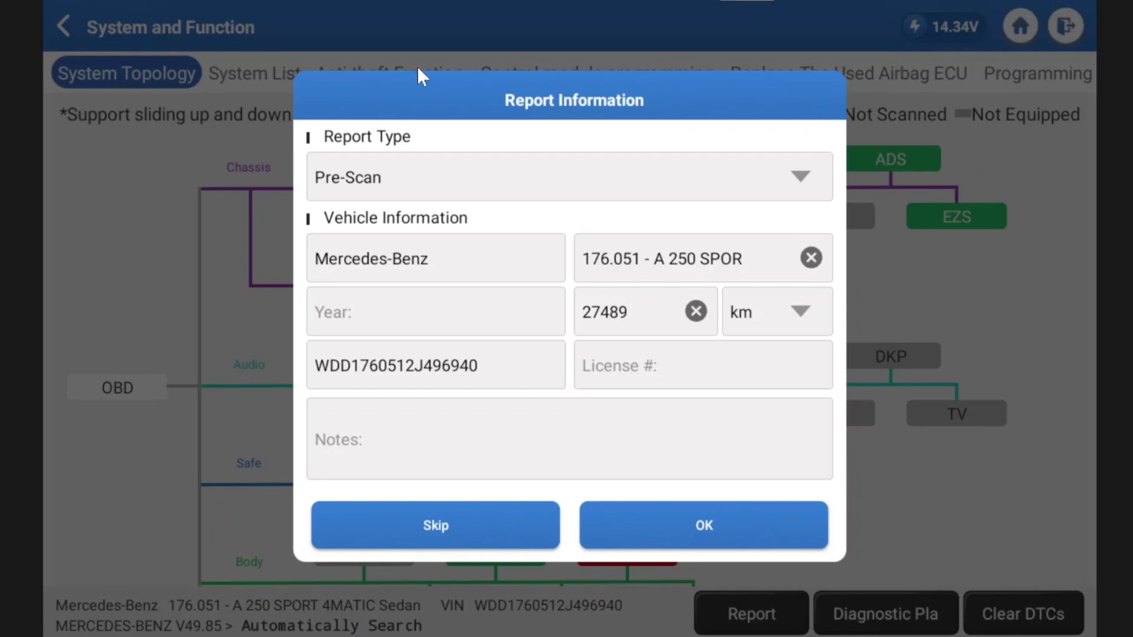
pyautogui.click(472, 525)
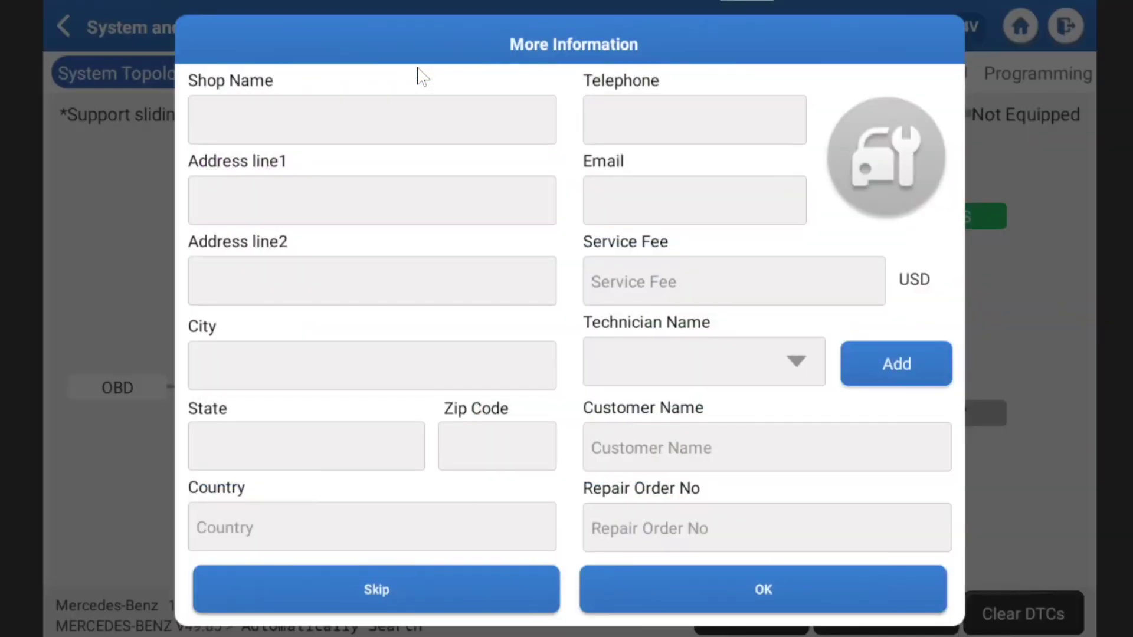
pyautogui.click(434, 590)
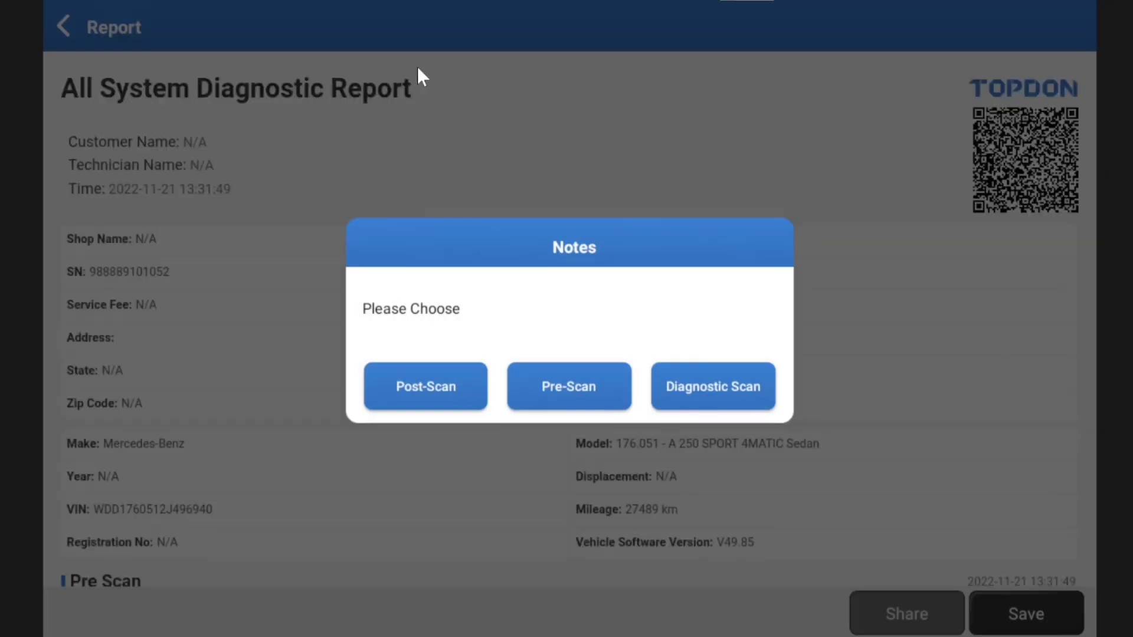
pyautogui.click(569, 386)
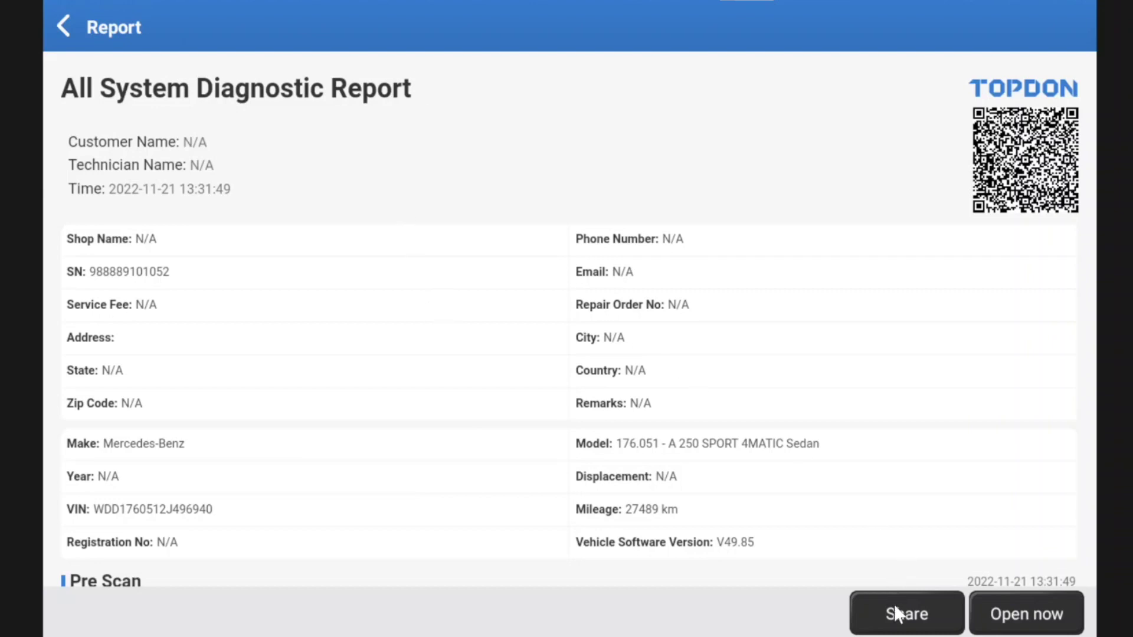
# Check the sharing options of the All System Diagnostic Report, and read the report through to its DTC section before closing it.
pyautogui.click(903, 620)
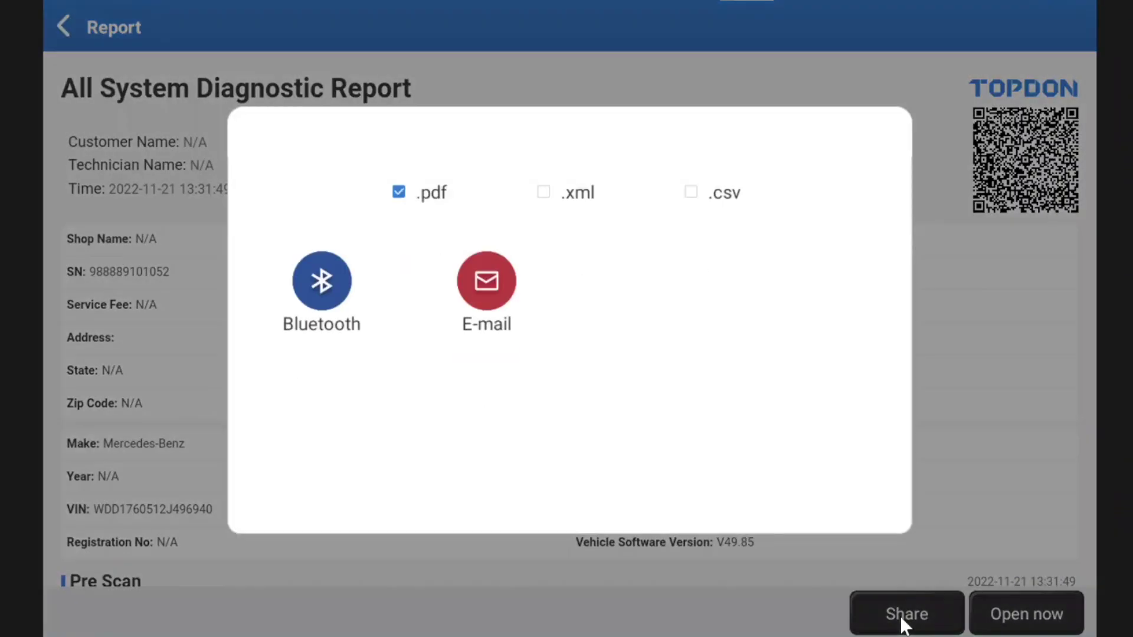
pyautogui.click(1028, 352)
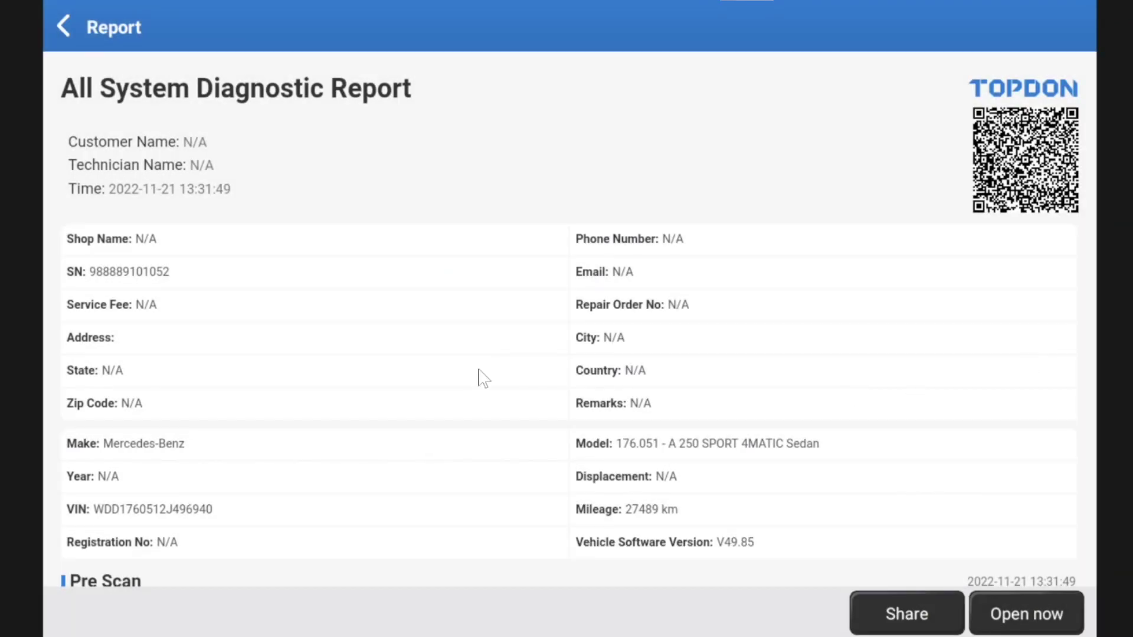
pyautogui.scroll(-20, 483, 378)
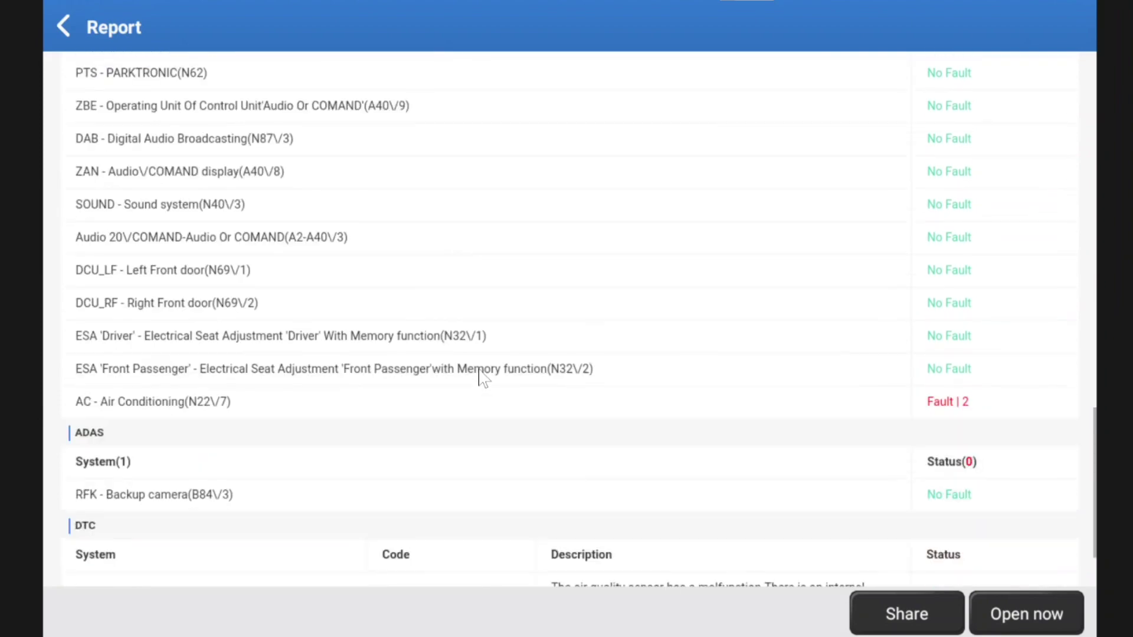
pyautogui.scroll(-3, 483, 378)
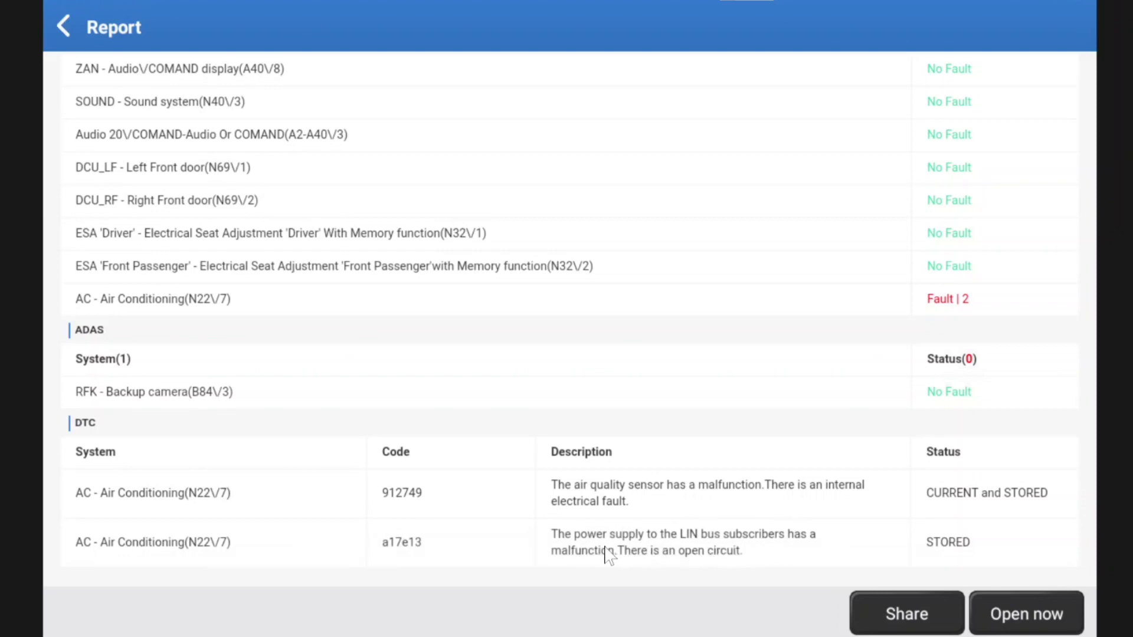
pyautogui.scroll(5, 762, 397)
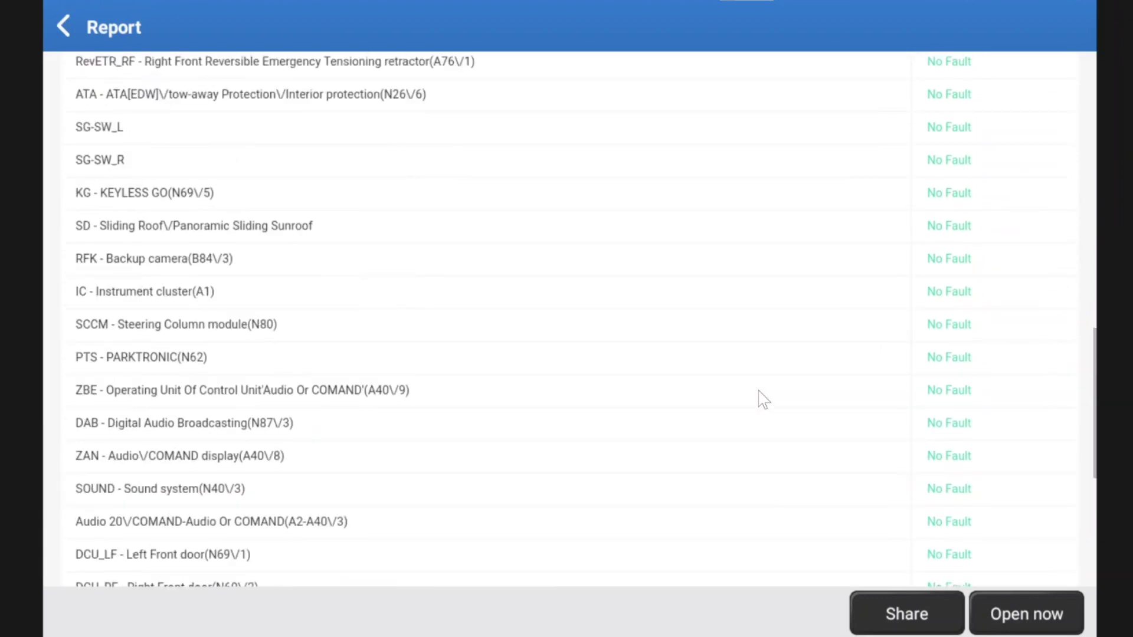
pyautogui.scroll(10, 761, 397)
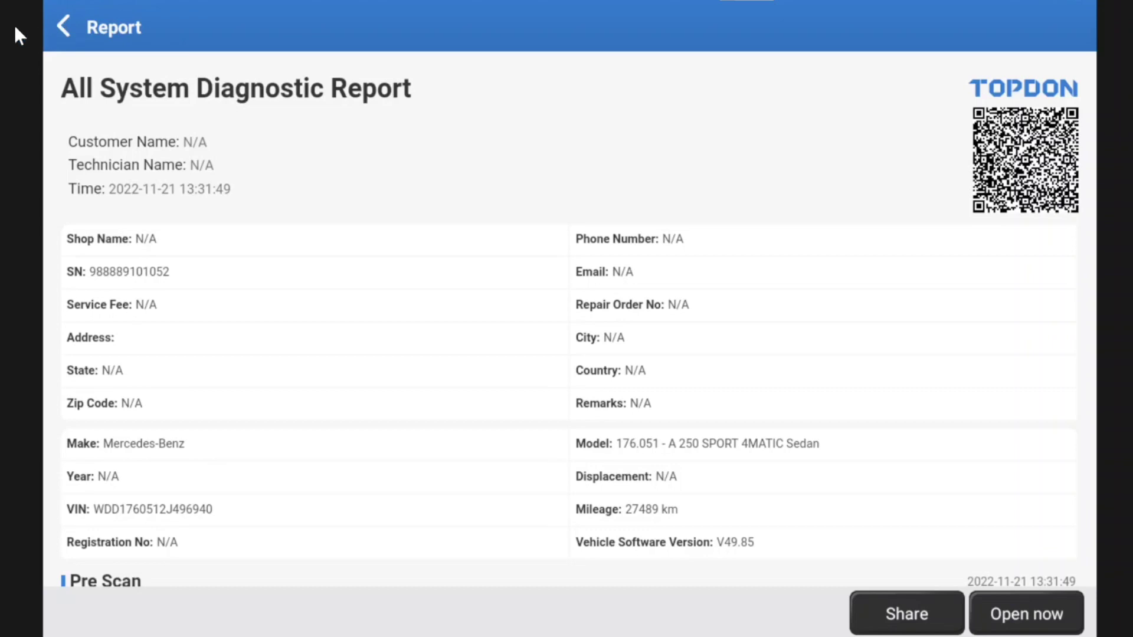
pyautogui.click(62, 27)
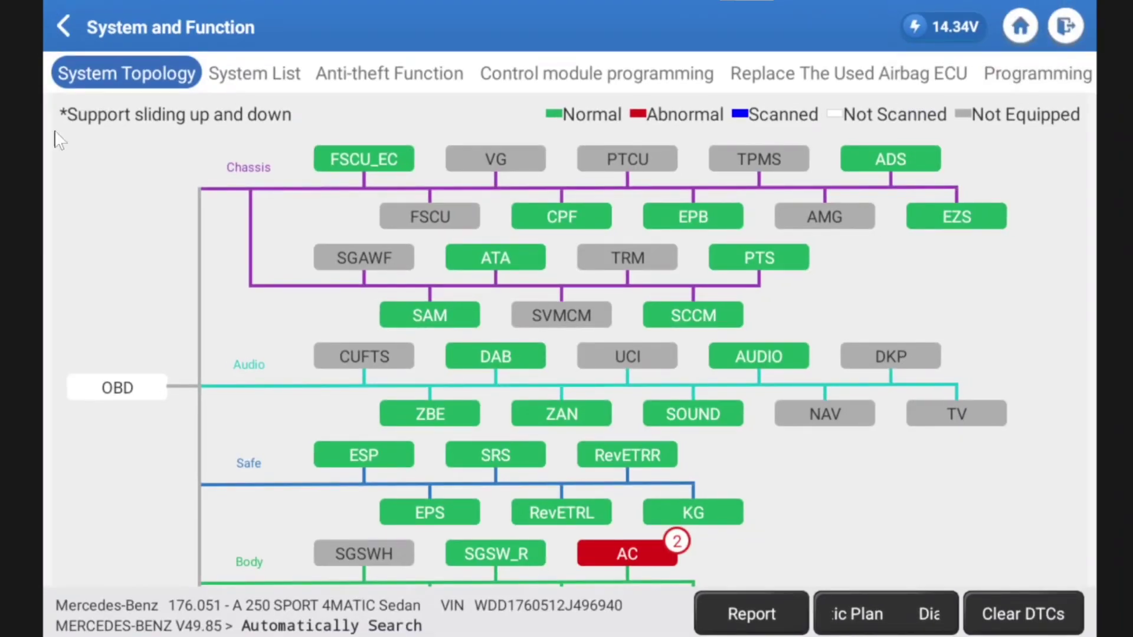
# Examine the Engine Control Module's data stream categories, from idle test values to ECO Start/Stop Function, and leave the module.
pyautogui.click(255, 75)
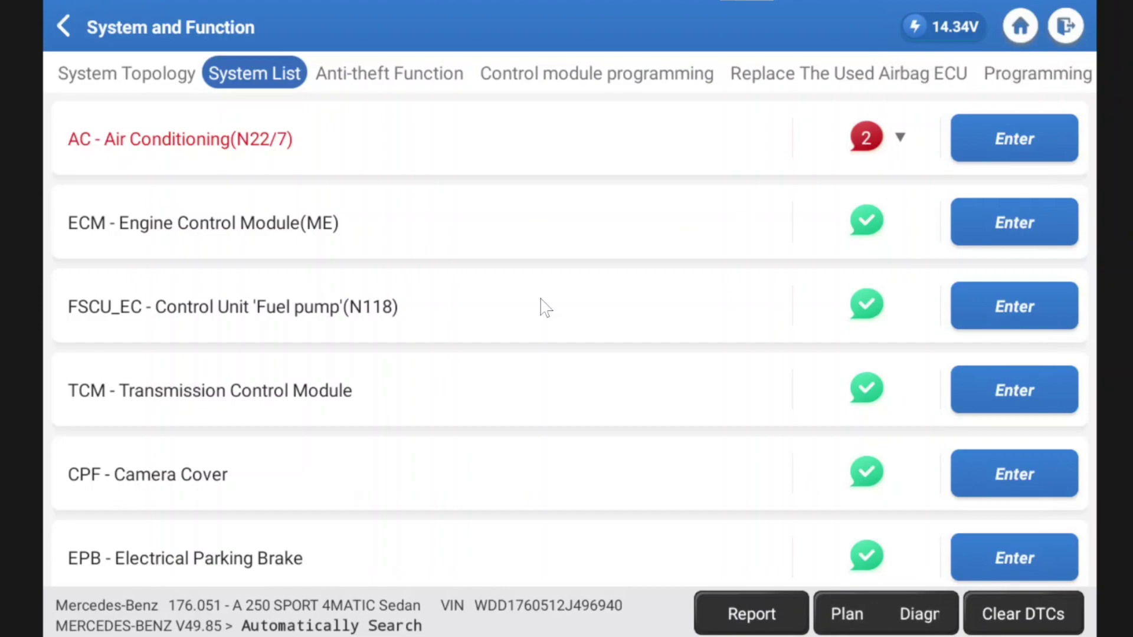
pyautogui.click(546, 307)
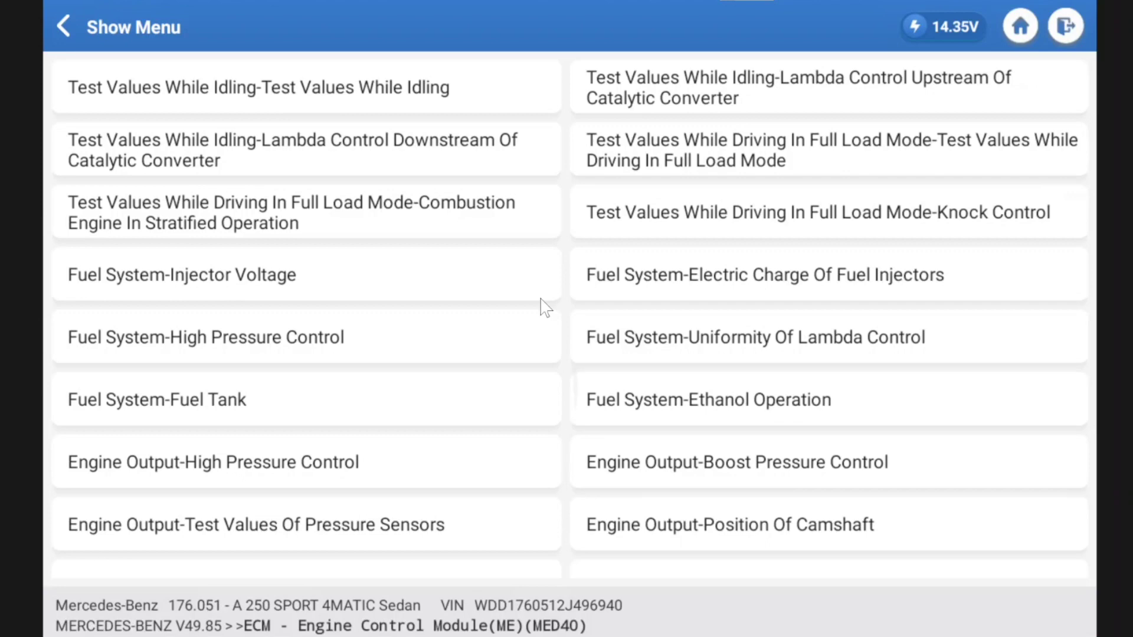
pyautogui.scroll(-5, 546, 307)
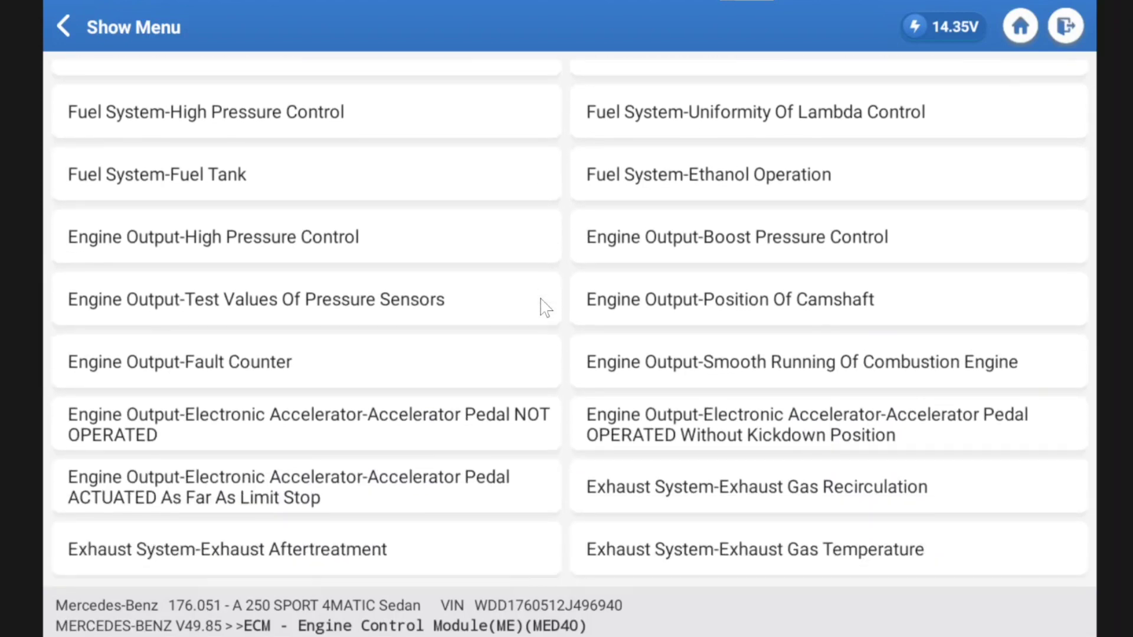
pyautogui.scroll(-3, 546, 307)
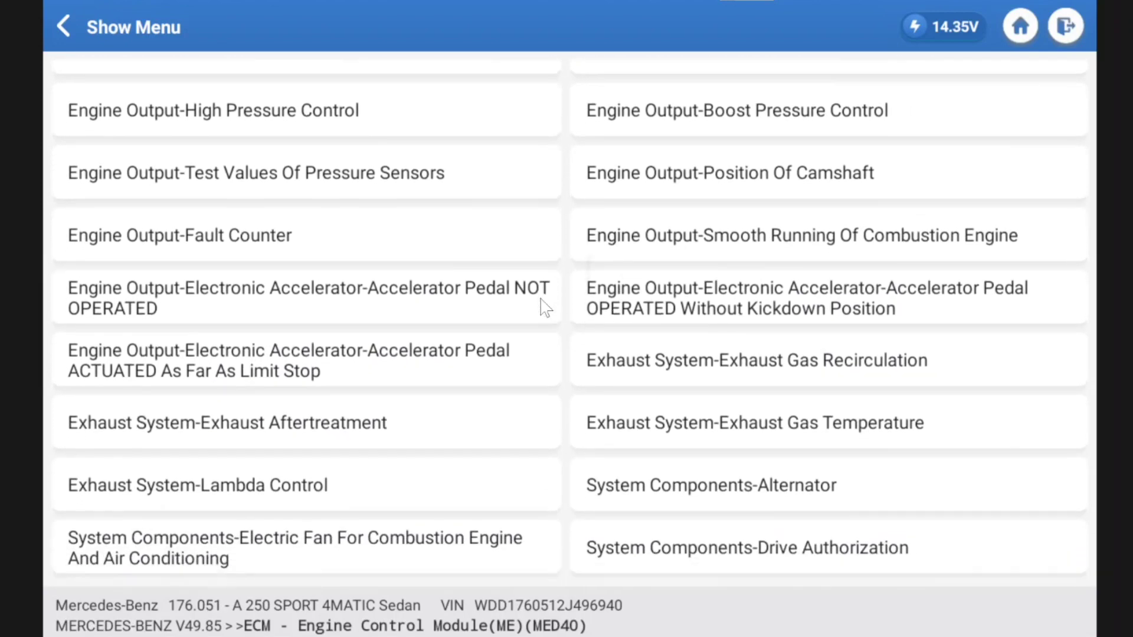
pyautogui.scroll(-4, 546, 307)
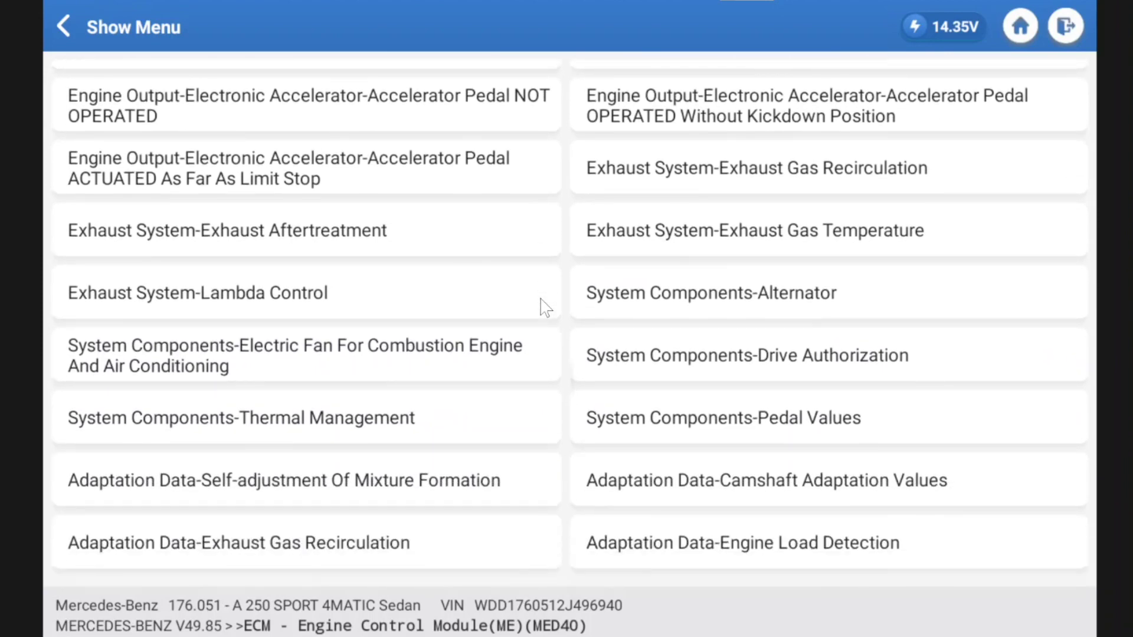
pyautogui.scroll(-4, 546, 307)
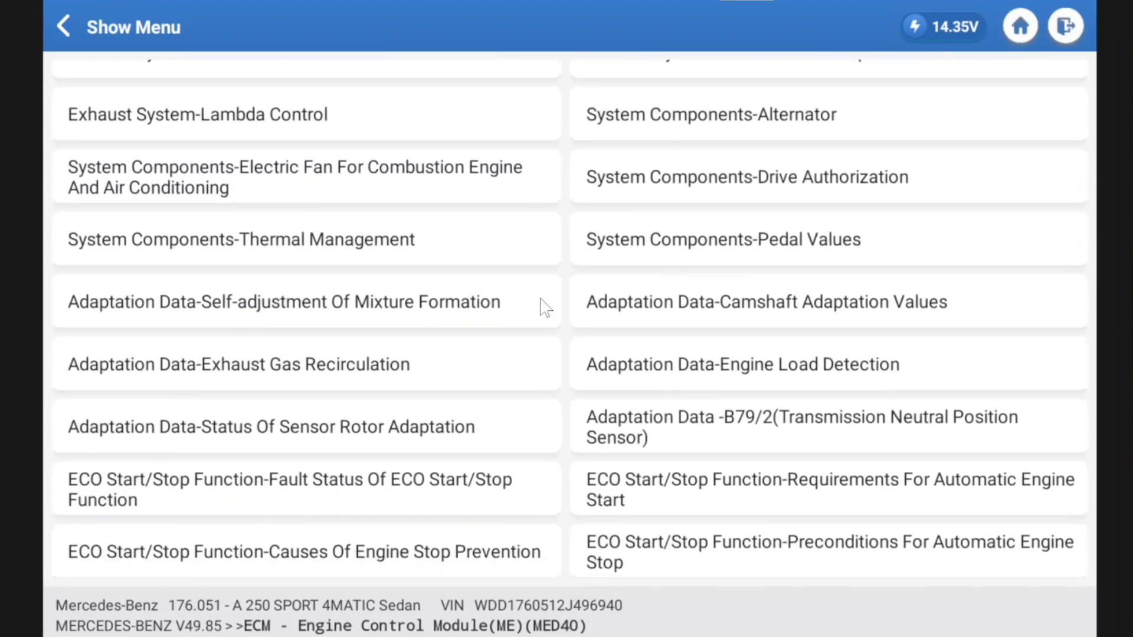
pyautogui.scroll(-1, 545, 307)
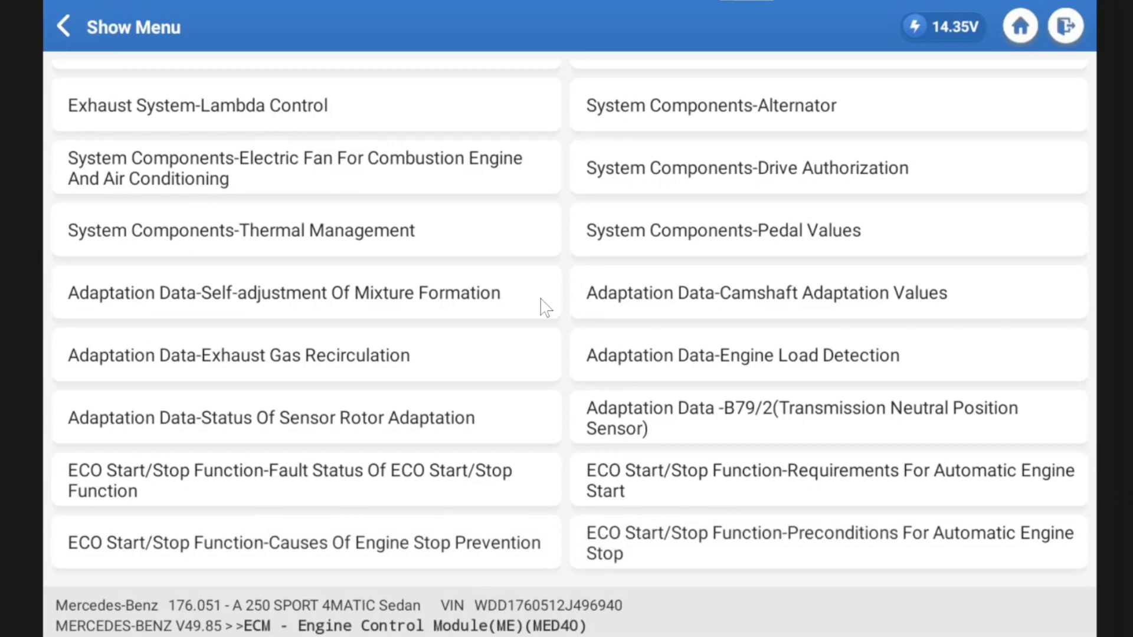
pyautogui.press('Escape')
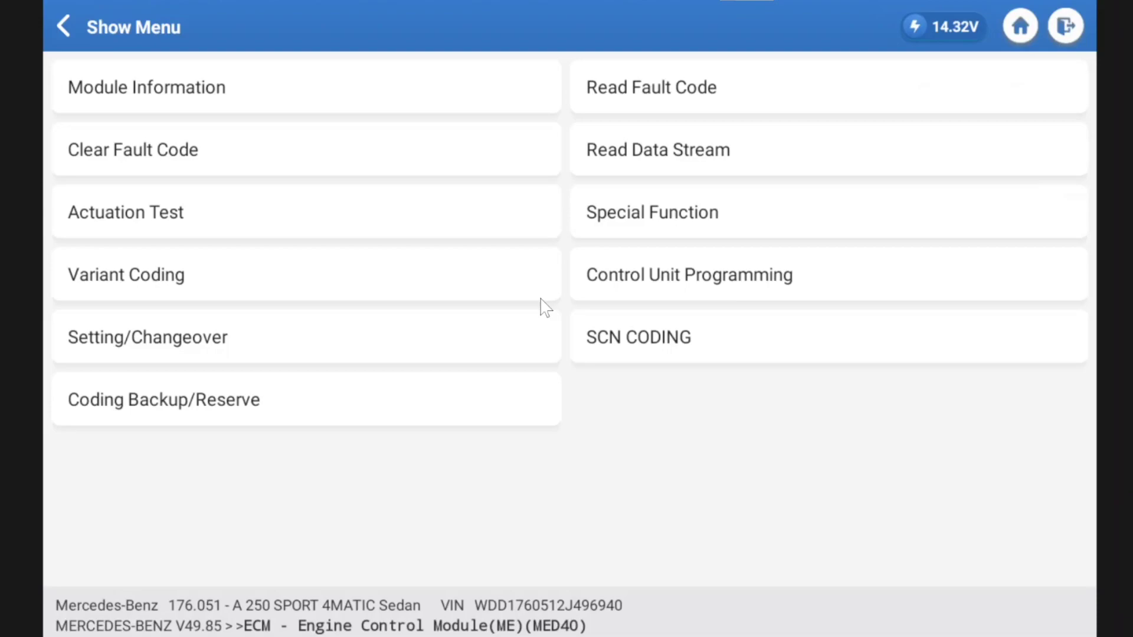
pyautogui.click(541, 299)
pyautogui.press('Escape')
pyautogui.press('Escape')
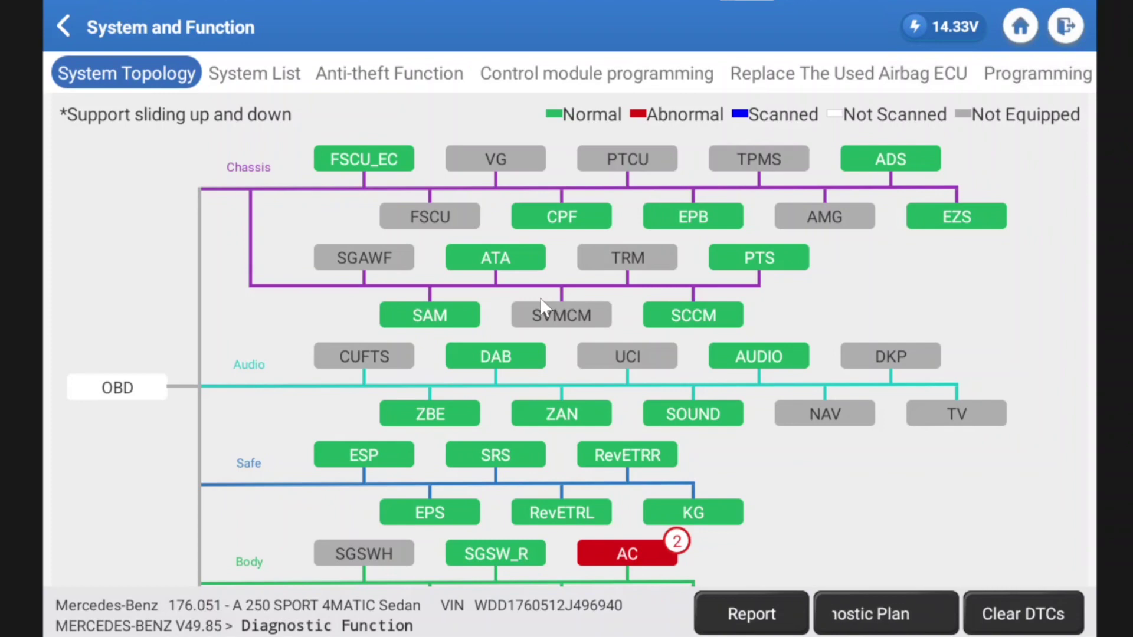
# Enter the Transmission Control Module from the system list, view its data stream categories and function menu, and leave the module.
pyautogui.press('Right')
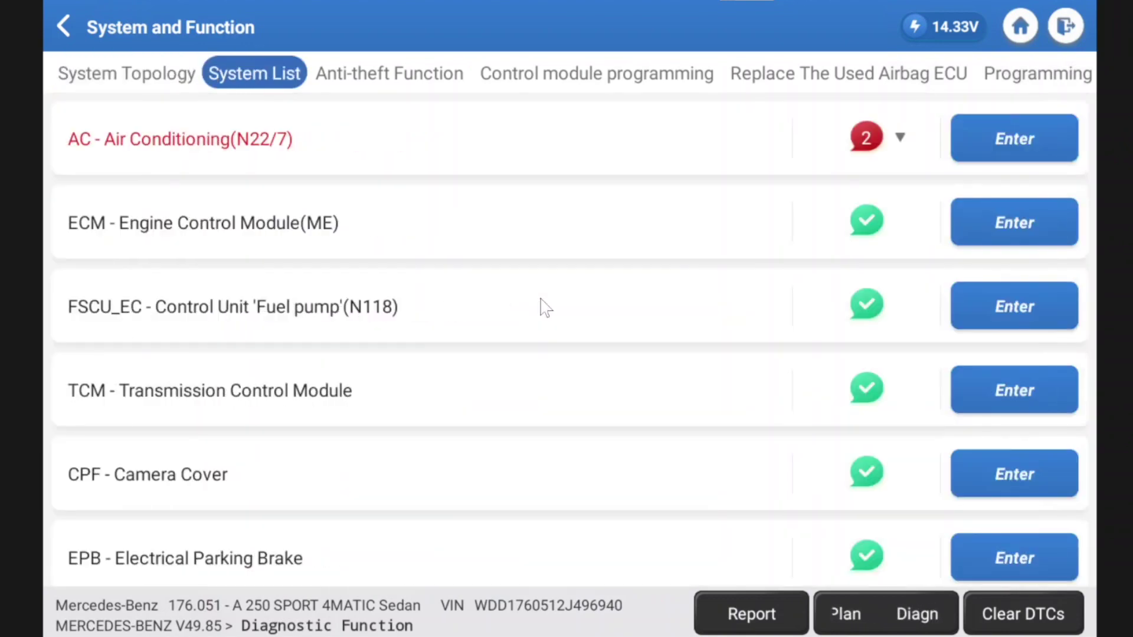
pyautogui.scroll(-3, 545, 307)
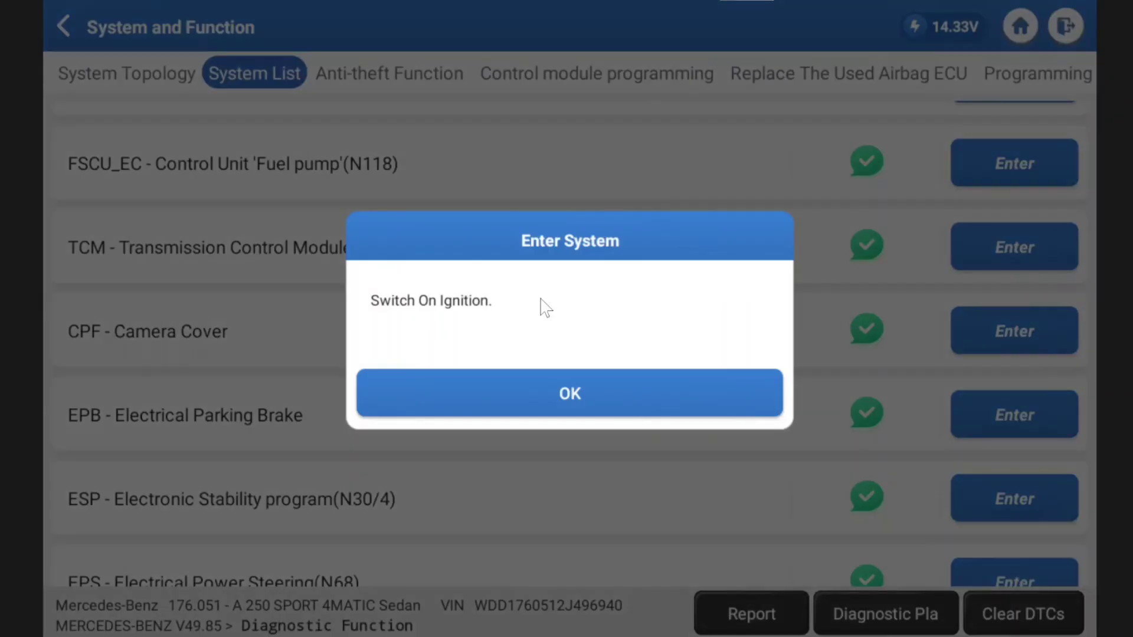
pyautogui.press('Return')
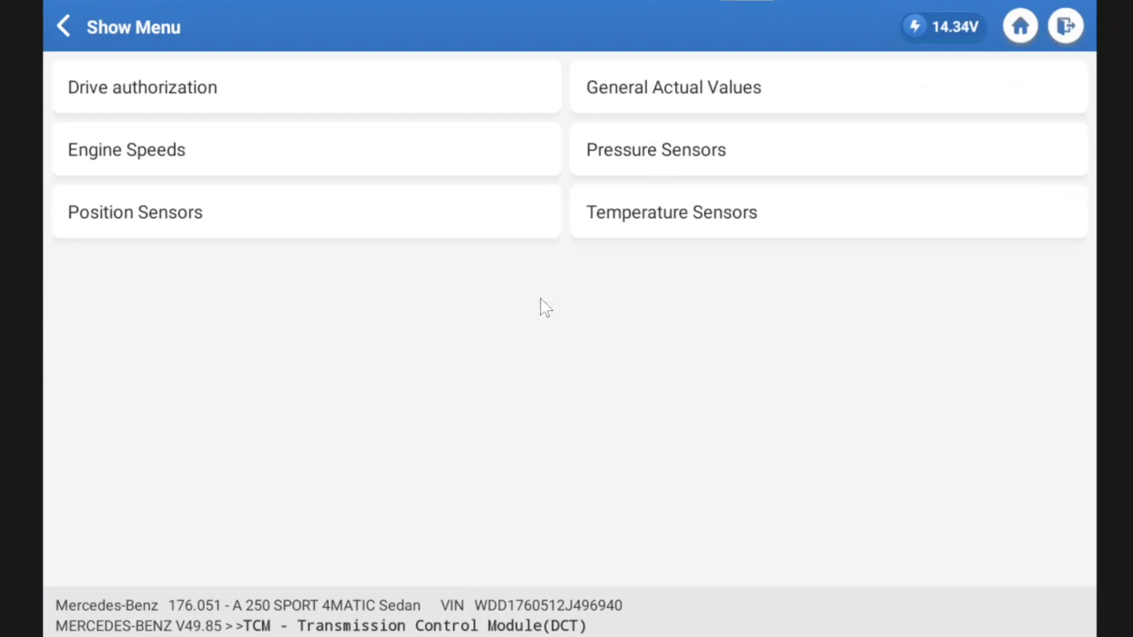
pyautogui.press('Escape')
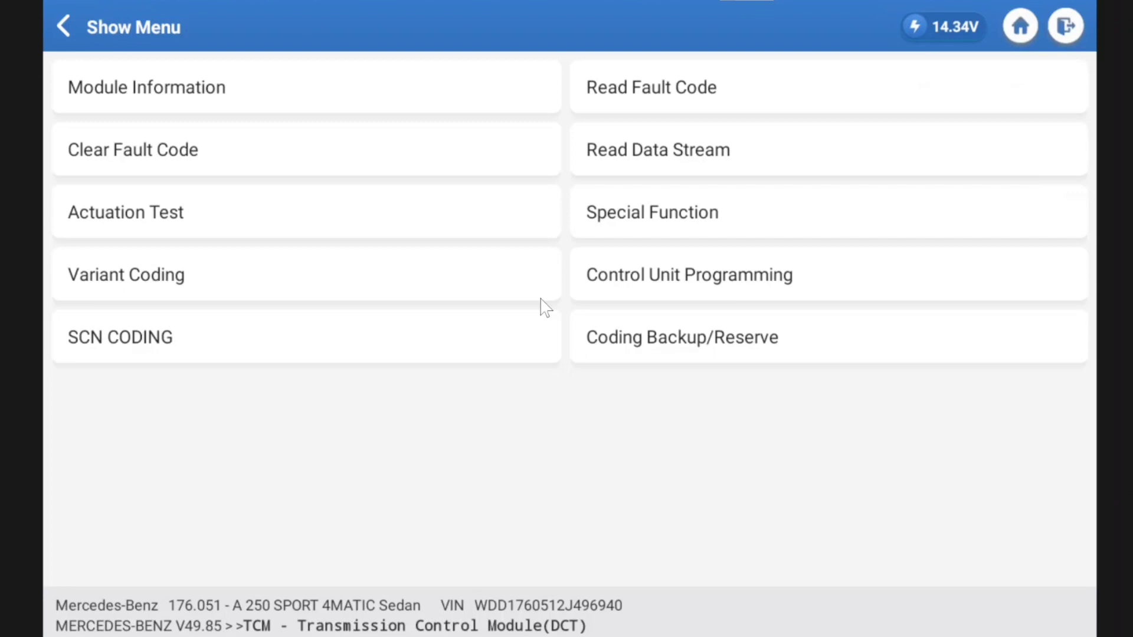
pyautogui.press('Escape')
pyautogui.press('Escape')
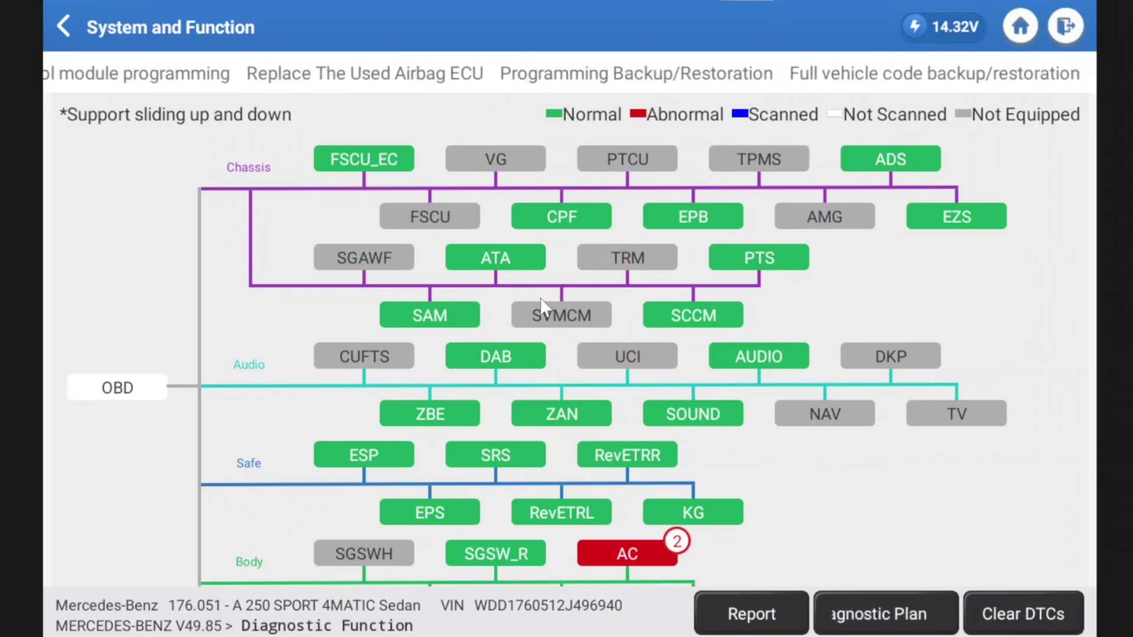
# End the Mercedes-Benz diagnostic session, acknowledge the MDCI reminder, and return to the home screen.
pyautogui.press('Escape')
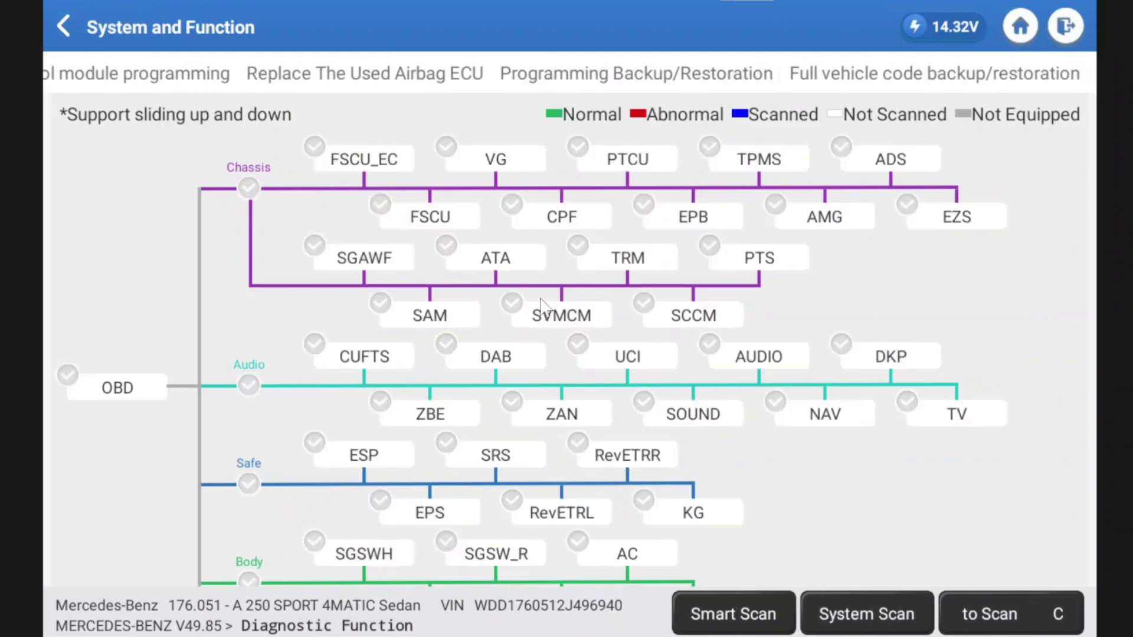
pyautogui.press('Escape')
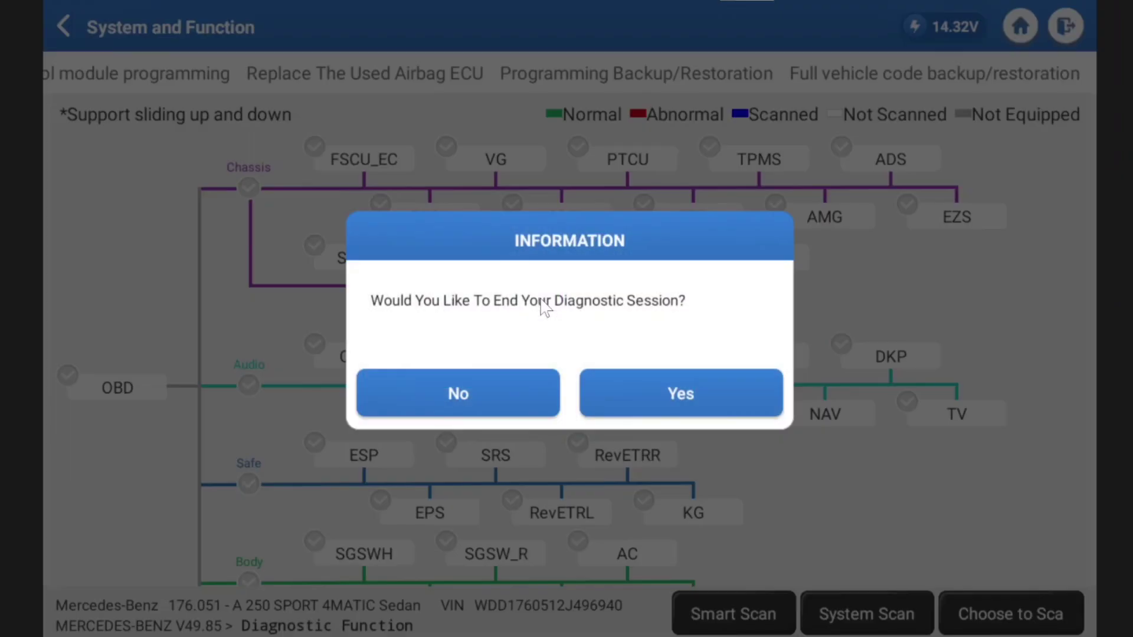
pyautogui.press('Return')
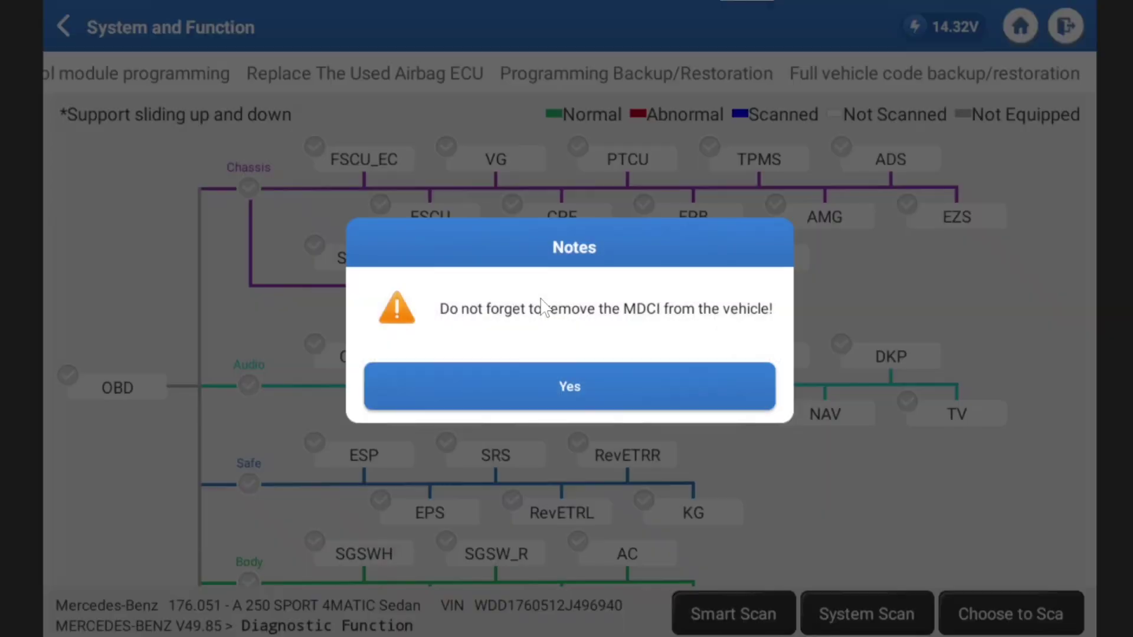
pyautogui.press('Return')
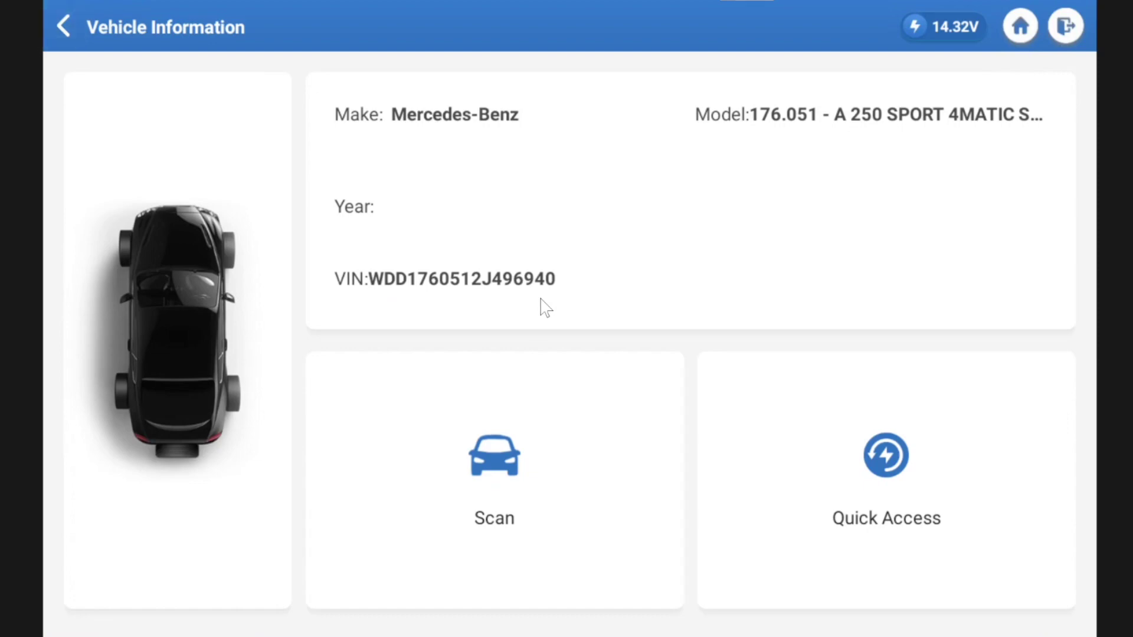
pyautogui.press('Escape')
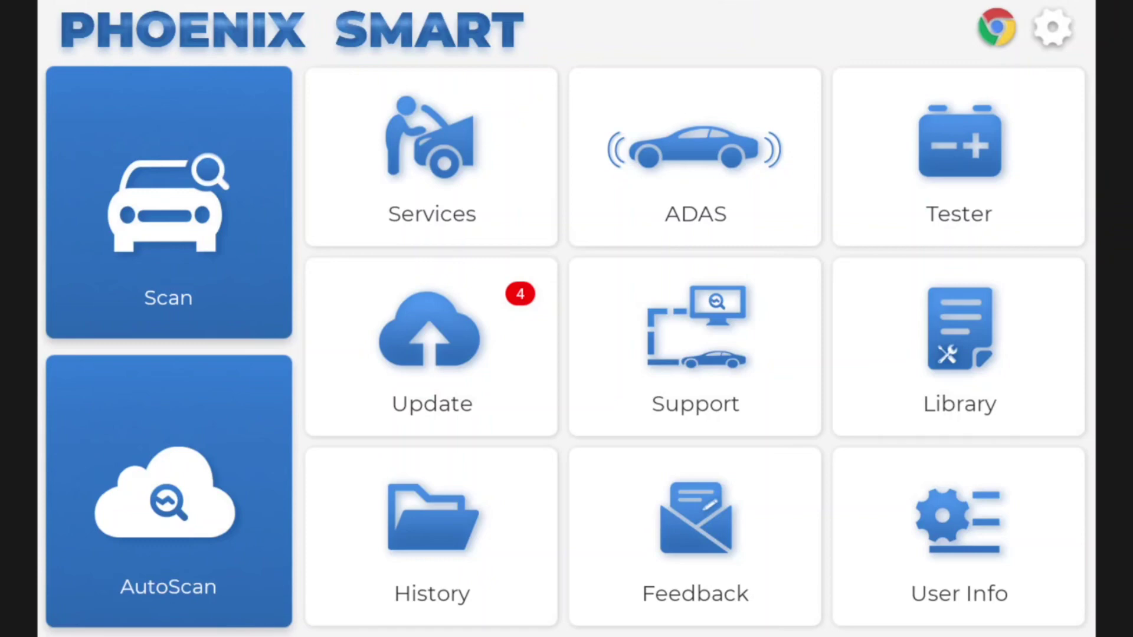
# Run an EOBD/OBDII scan of the vehicle, accept the scan results, and bring up the data stream selection.
pyautogui.click(168, 202)
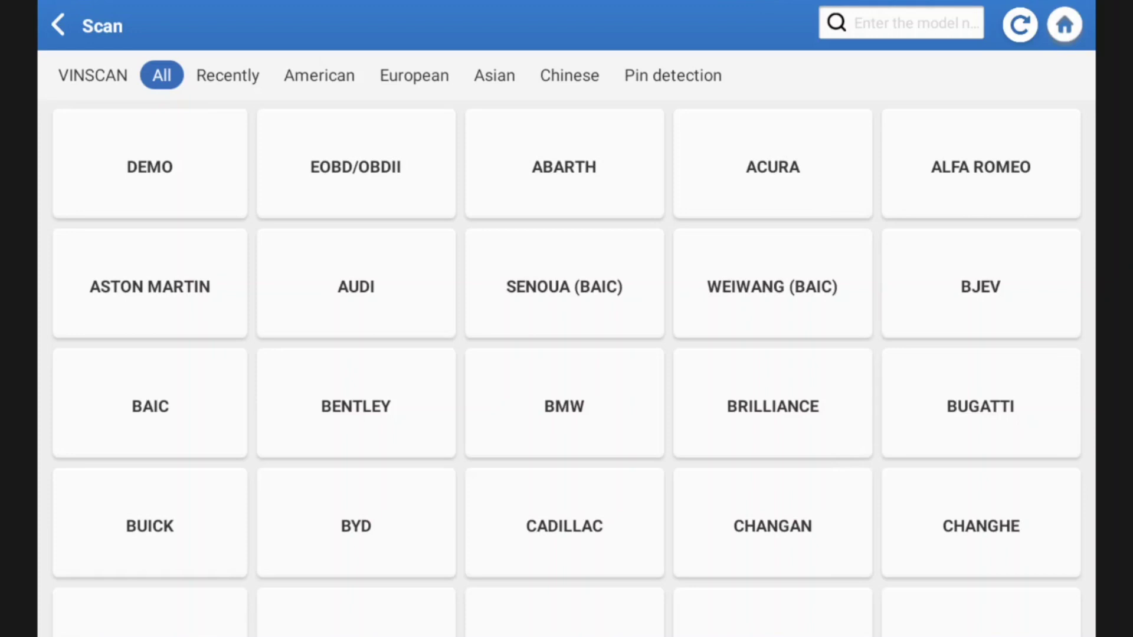
pyautogui.click(356, 167)
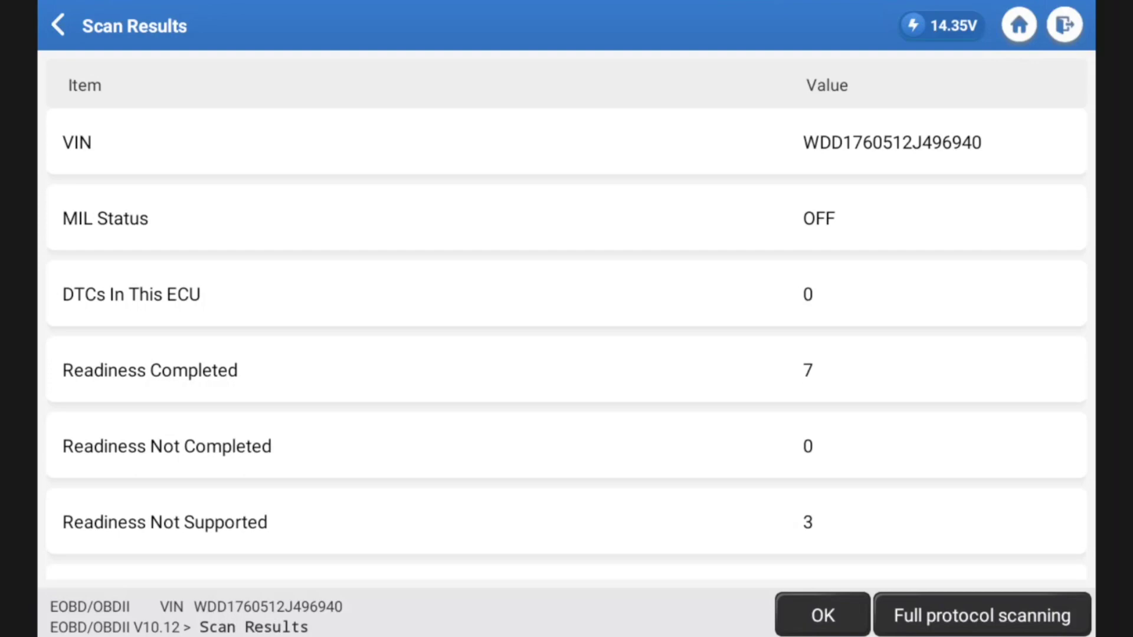
pyautogui.click(823, 615)
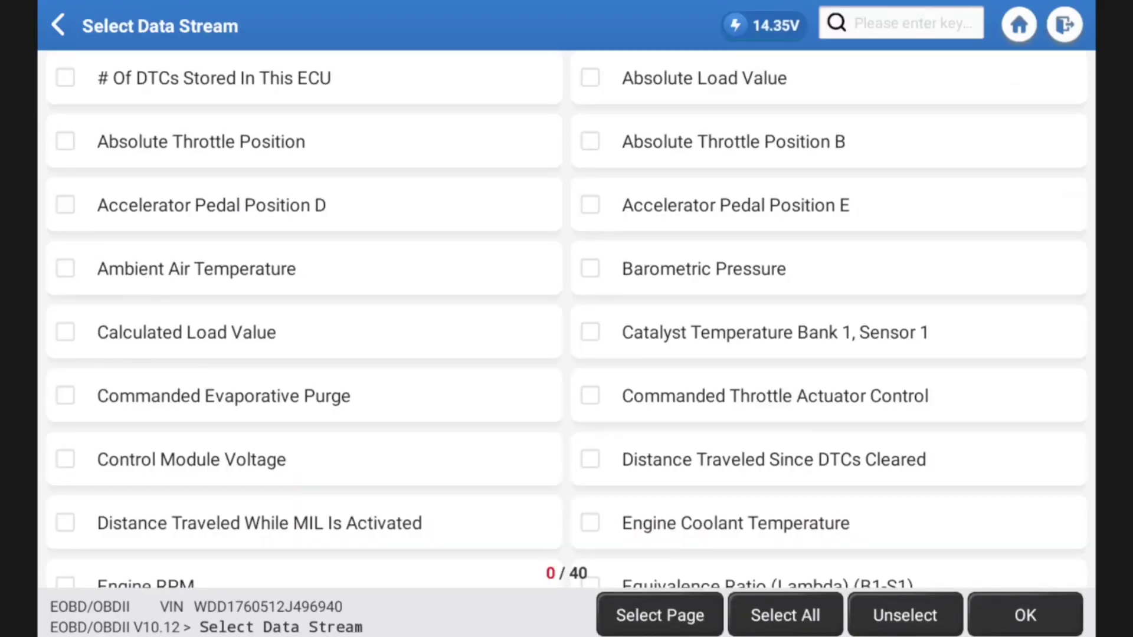
# Filter the data stream list by "fuel" and view live data for Long Term Fuel Trim - Bank 1 and Short Term Fuel Trim - Bank 1.
pyautogui.click(901, 23)
pyautogui.write('f')
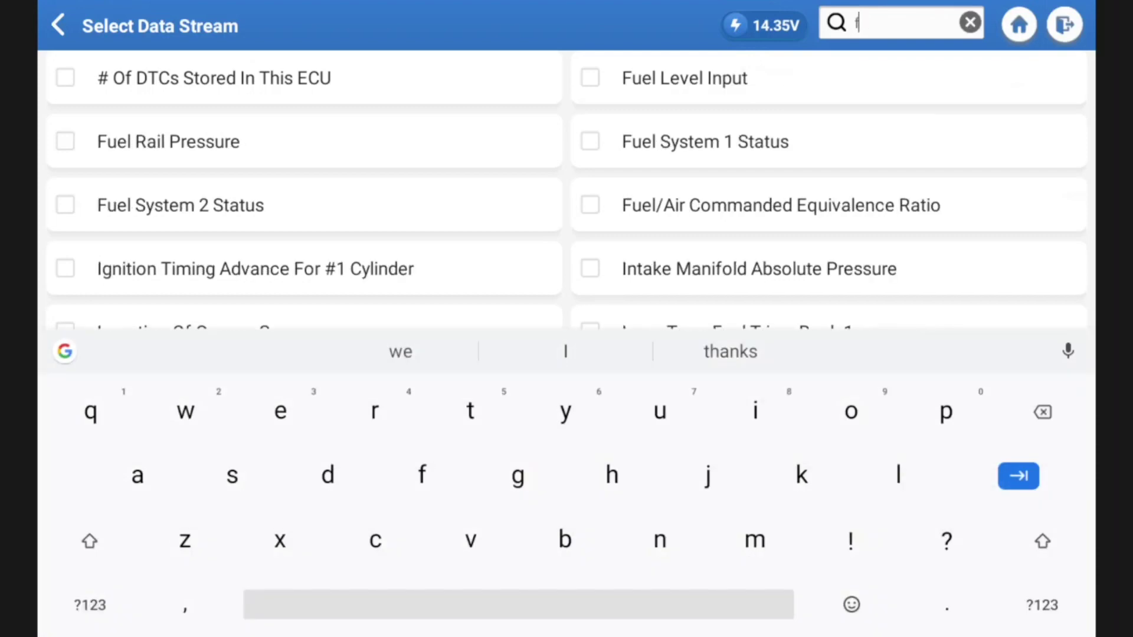
pyautogui.write('uel')
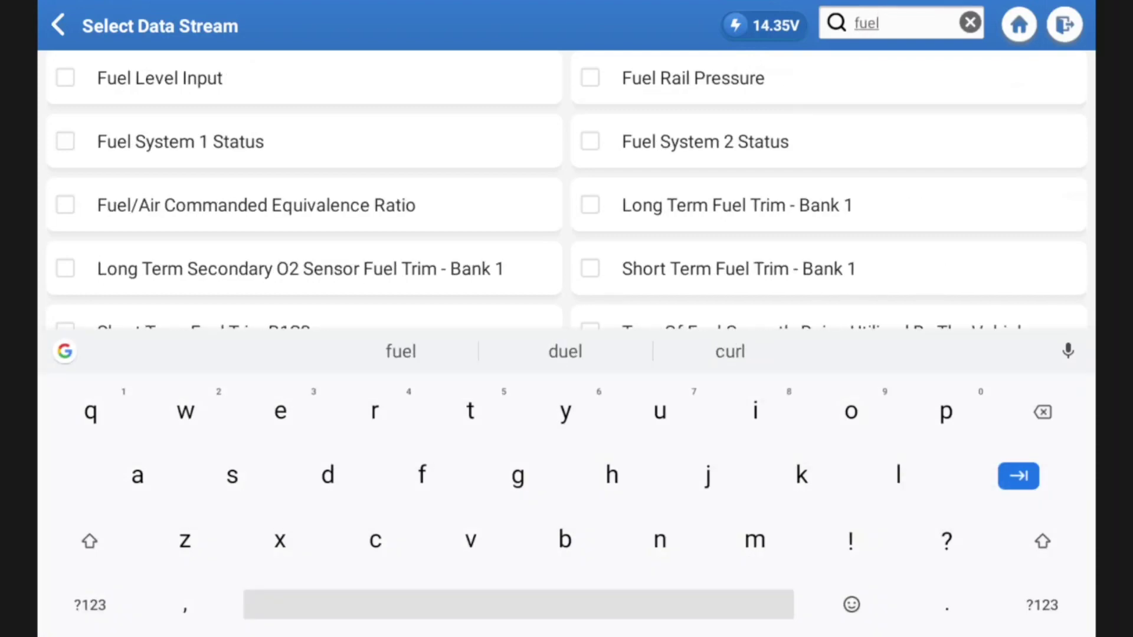
pyautogui.press('Return')
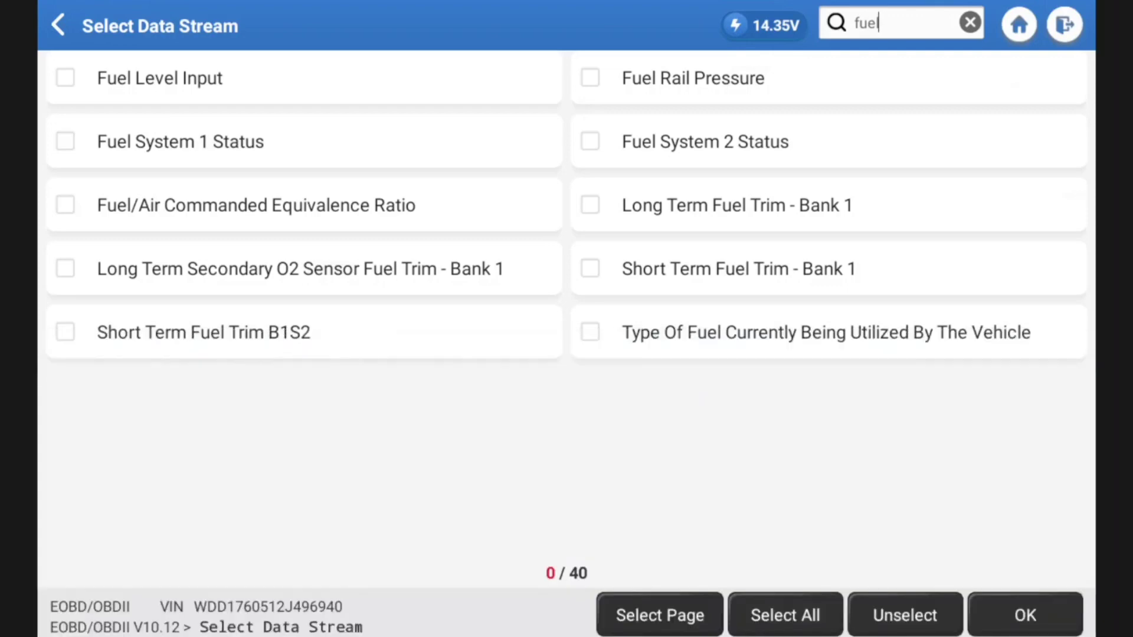
pyautogui.click(590, 205)
pyautogui.click(590, 269)
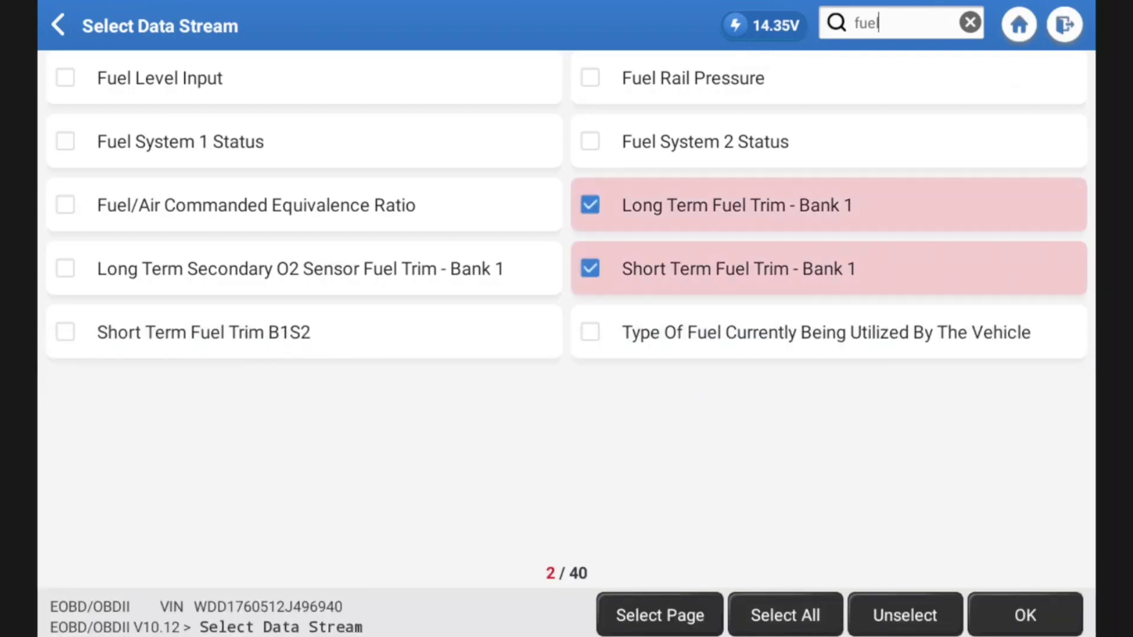
pyautogui.click(1025, 614)
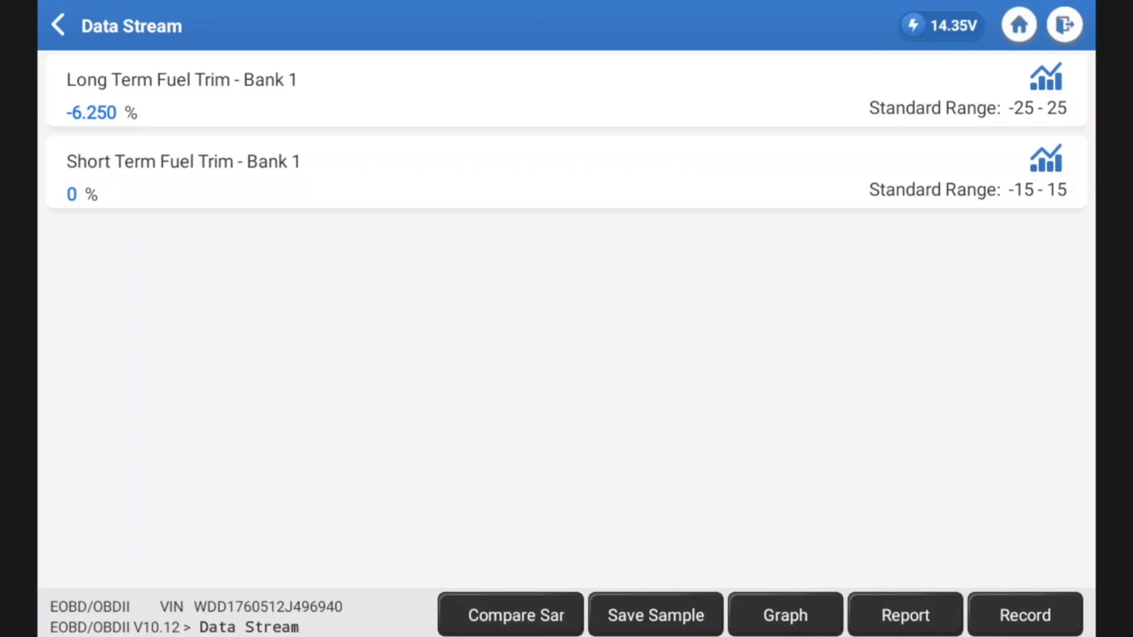
pyautogui.press('Escape')
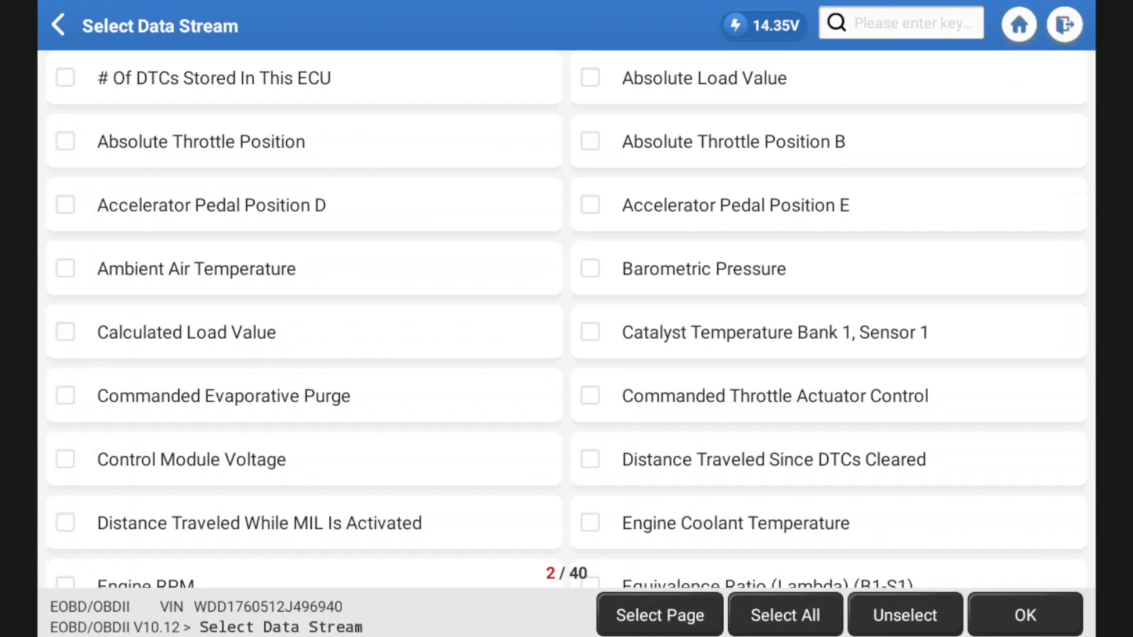
# Filter the data stream list by "press" and add Fuel Rail Pressure to the selection.
pyautogui.click(901, 23)
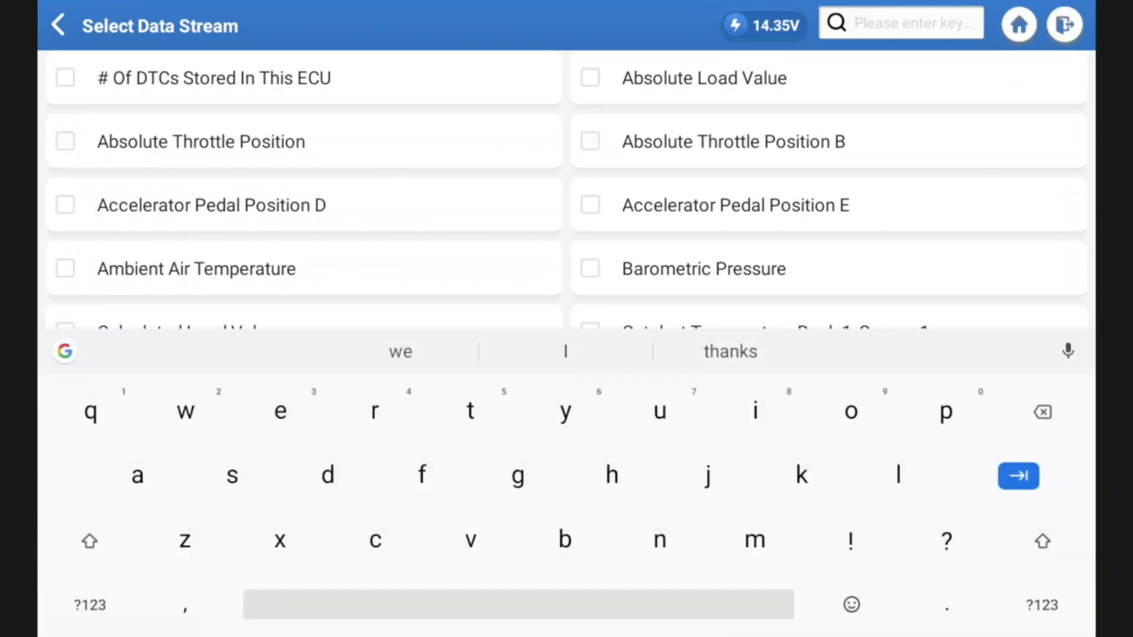
pyautogui.write('press')
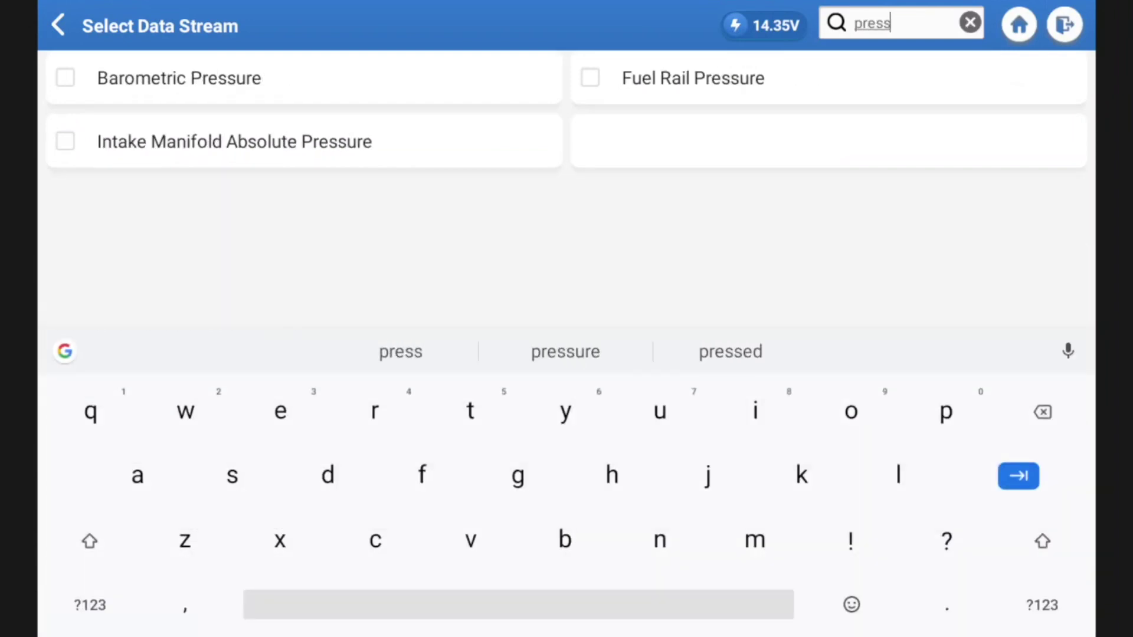
pyautogui.click(694, 78)
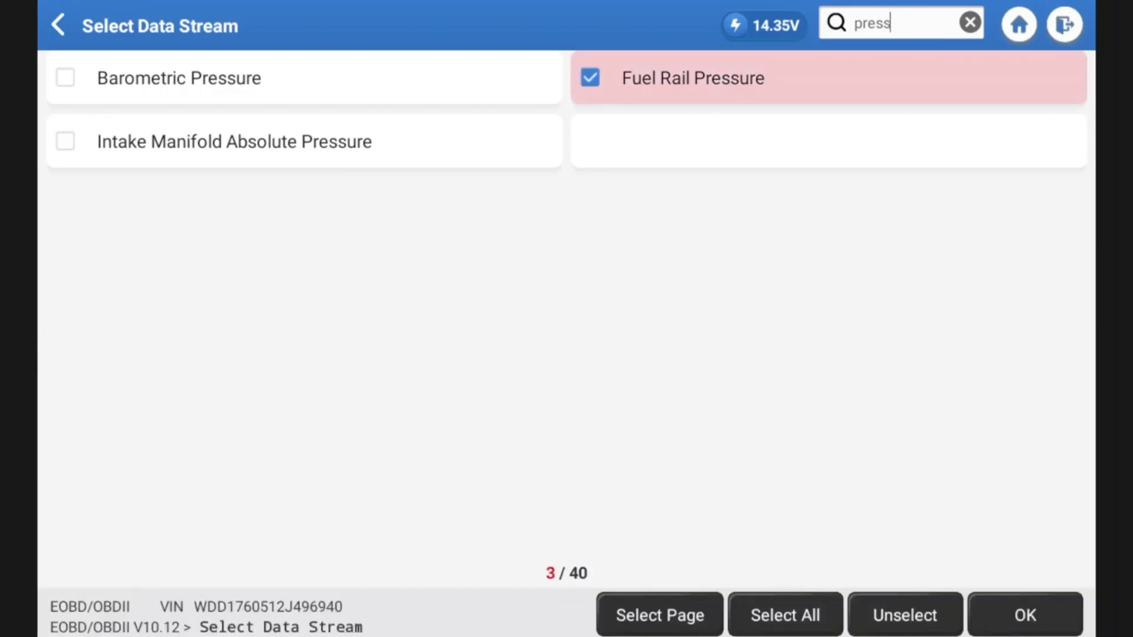
# Refilter the data stream list by "trim", accept the selection with the Bank 1 fuel trims included, and display the live data as graphs.
pyautogui.click(888, 23)
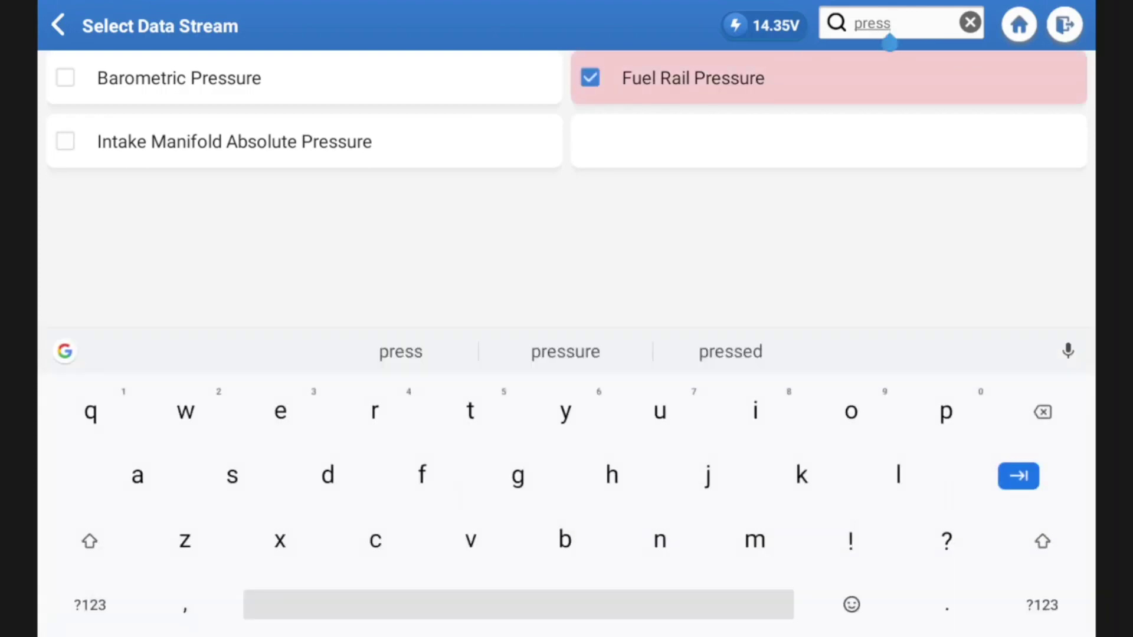
pyautogui.click(969, 22)
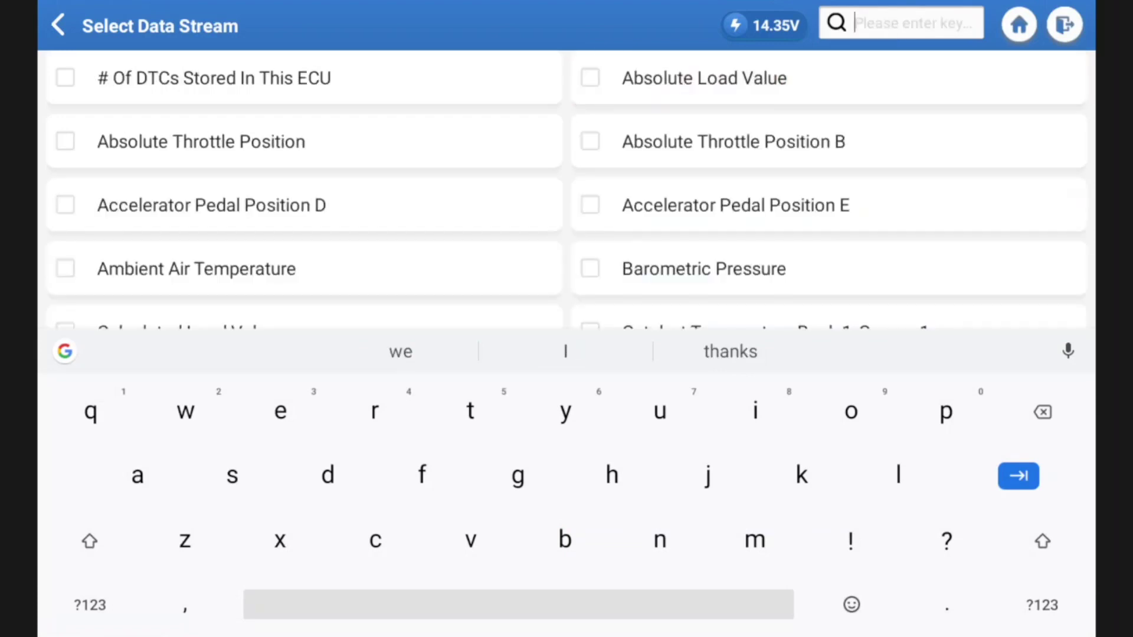
pyautogui.write('trim')
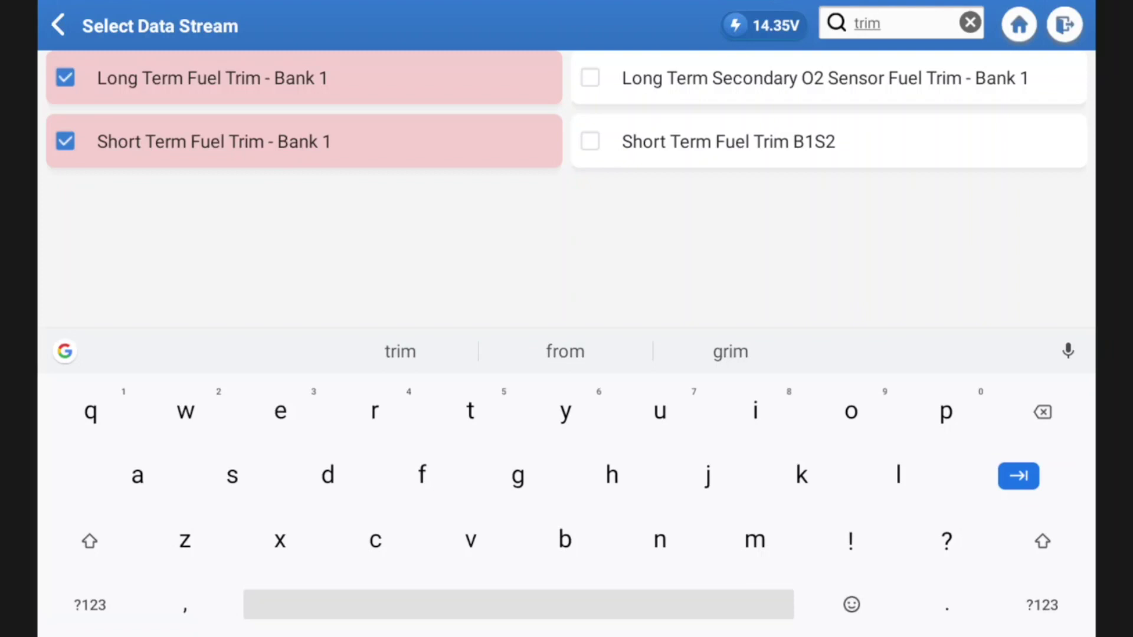
pyautogui.press('Return')
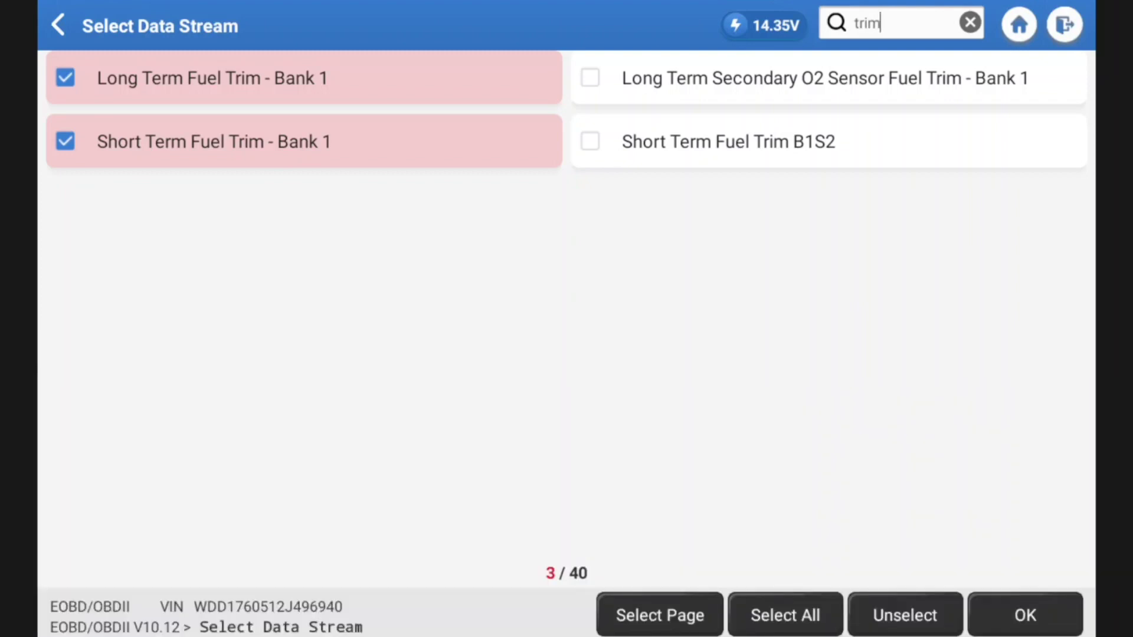
pyautogui.click(1025, 615)
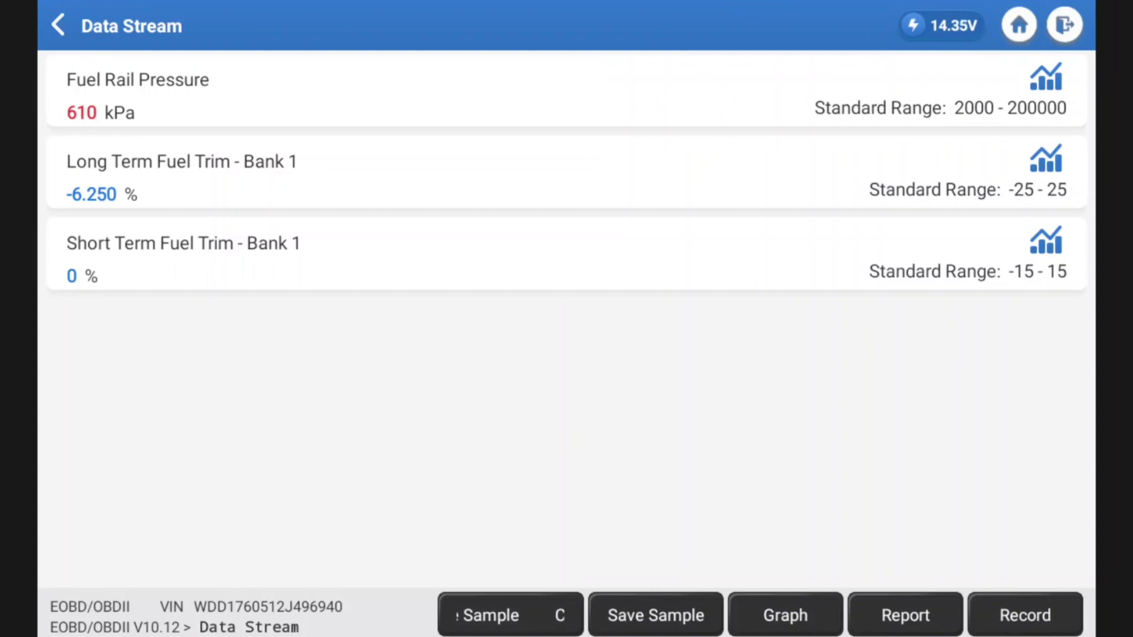
pyautogui.click(785, 615)
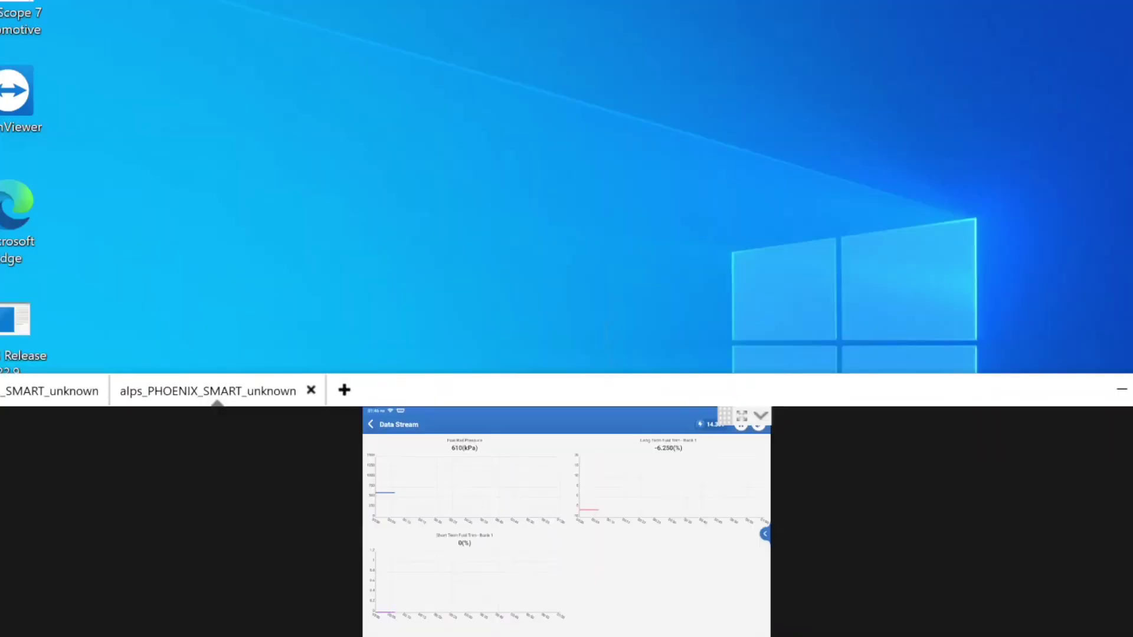
# Enable the tablet's screen recorder in the quick settings and record the live data graphs.
pyautogui.moveTo(709, 389); pyautogui.dragTo(680, 337)
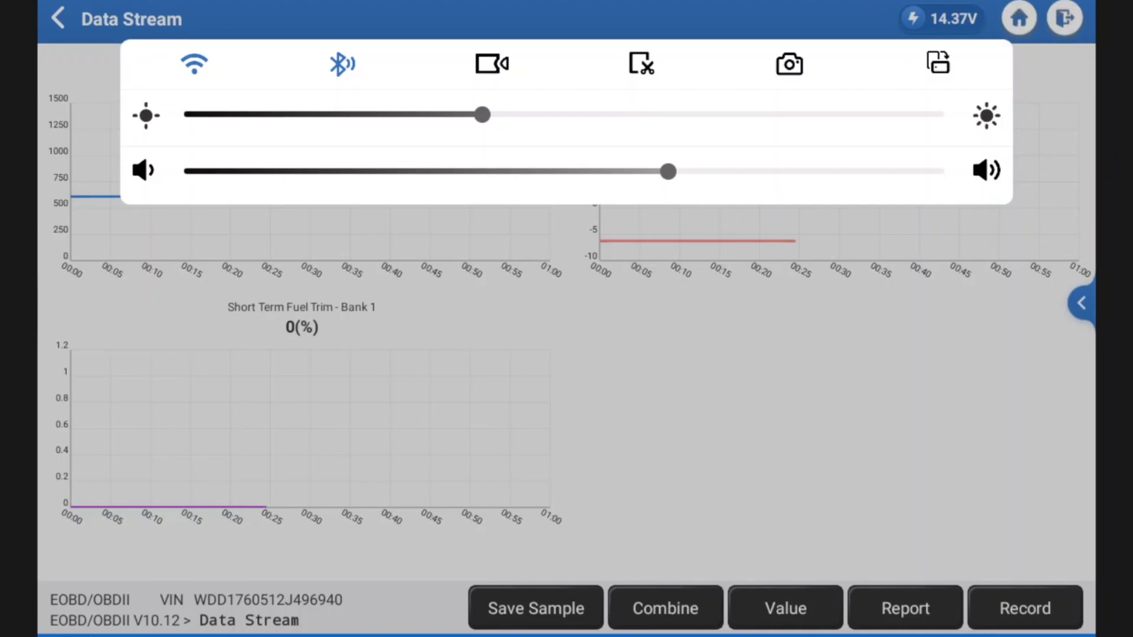
pyautogui.click(491, 63)
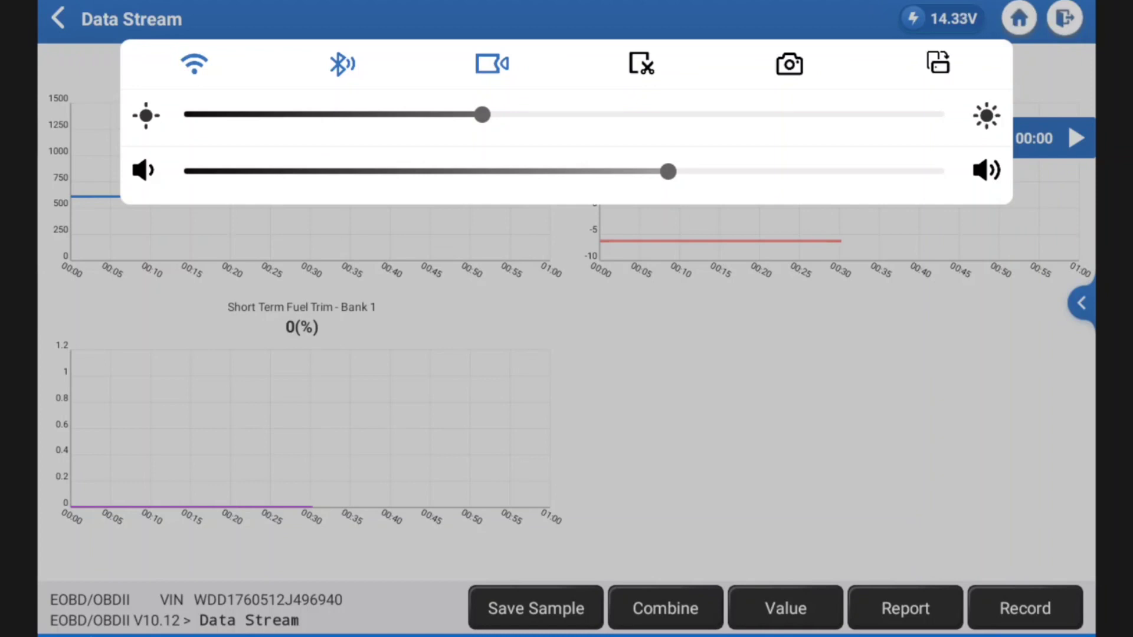
pyautogui.press('Escape')
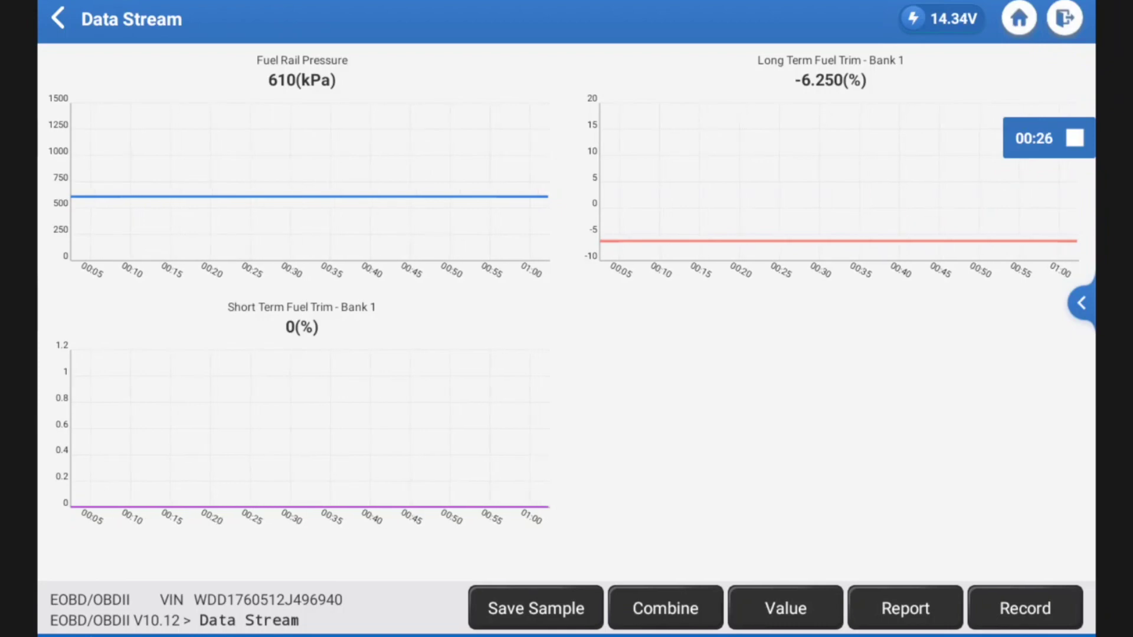
# Leave the live data and review the On-Board Monitoring Test (Mode &06) results down to the cylinder misfire data.
pyautogui.press('Escape')
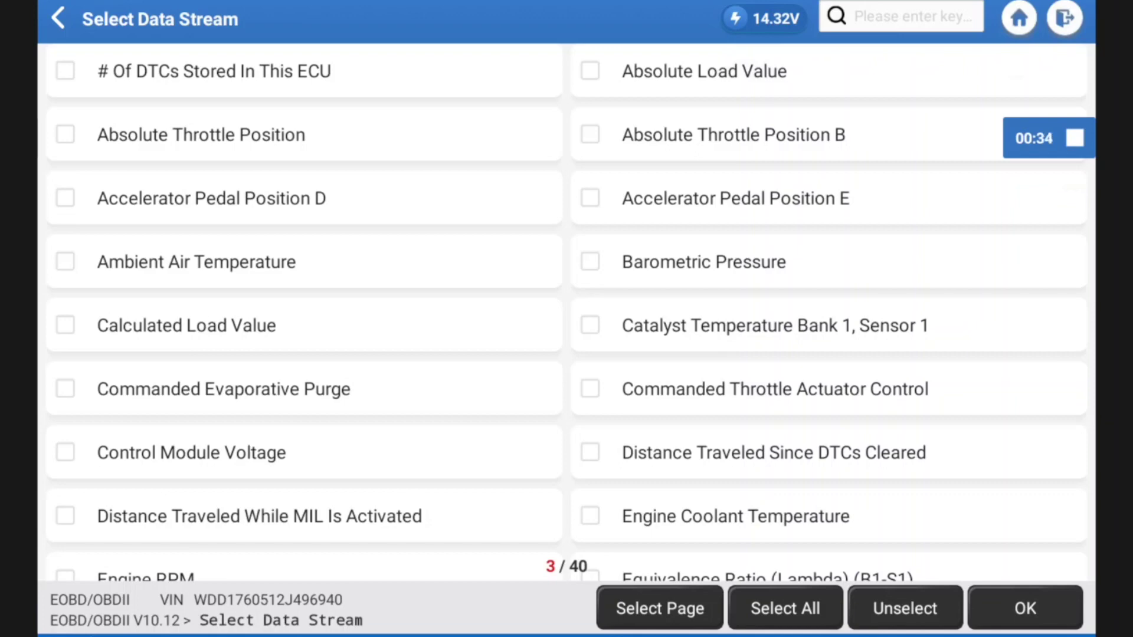
pyautogui.press('Escape')
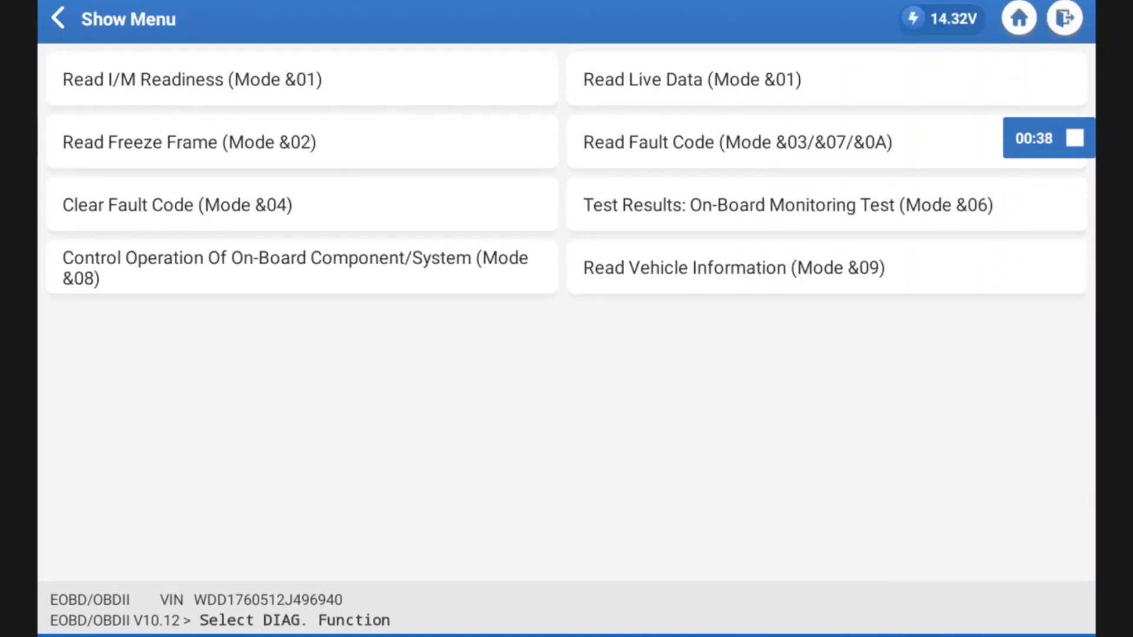
pyautogui.press('Escape')
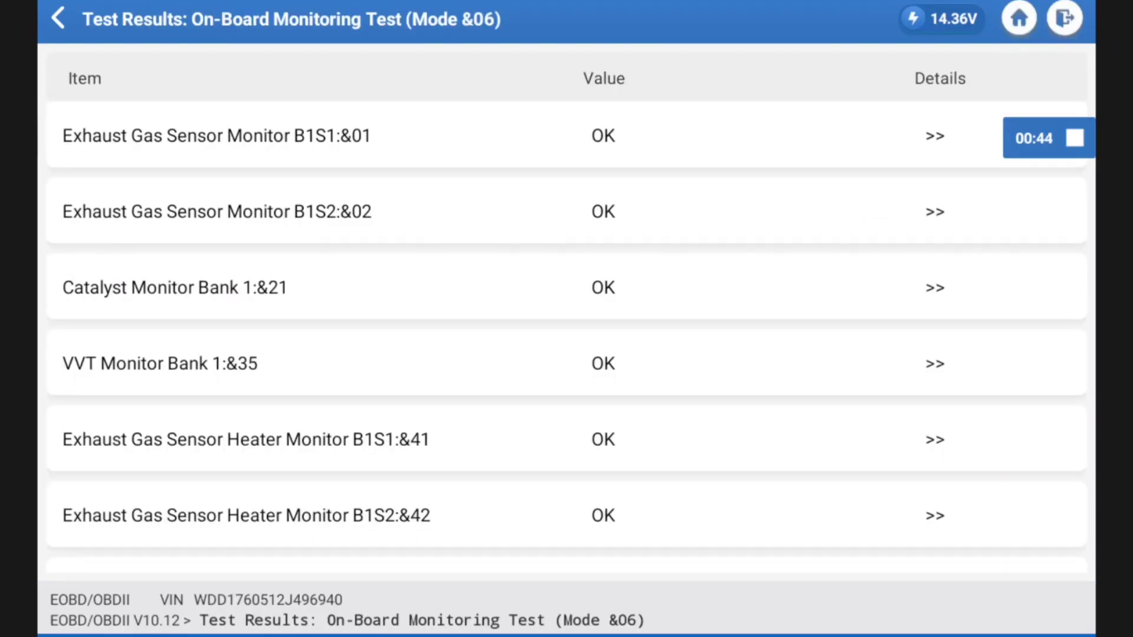
pyautogui.scroll(-5, 566, 341)
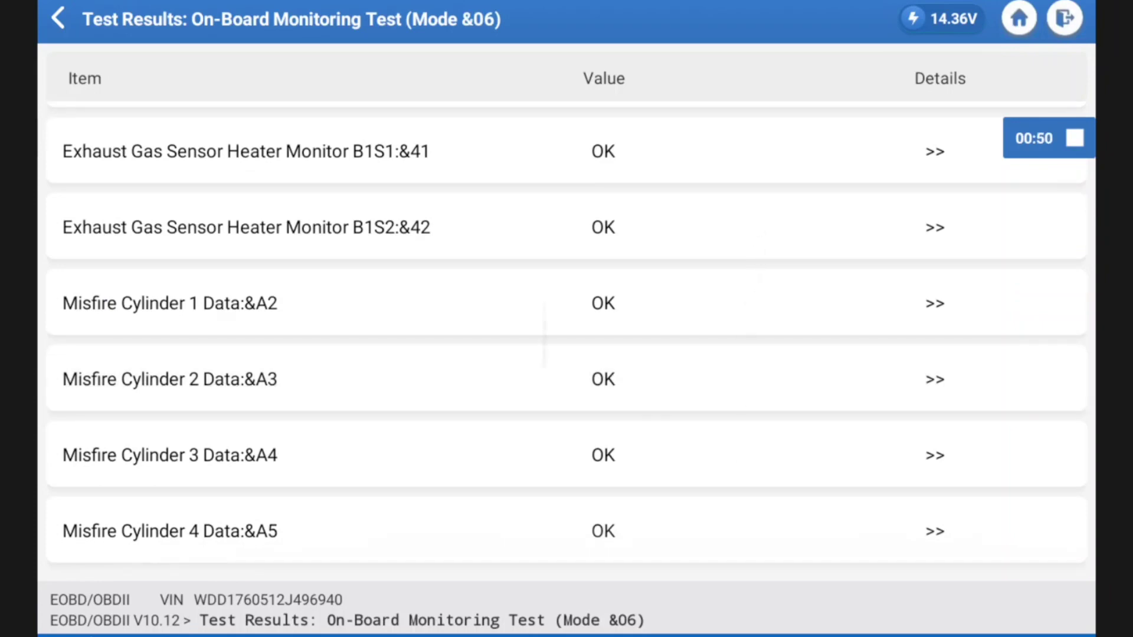
pyautogui.click(248, 228)
# Stop the screen recording, cancel naming its file, and bring up the quick settings.
pyautogui.click(1076, 138)
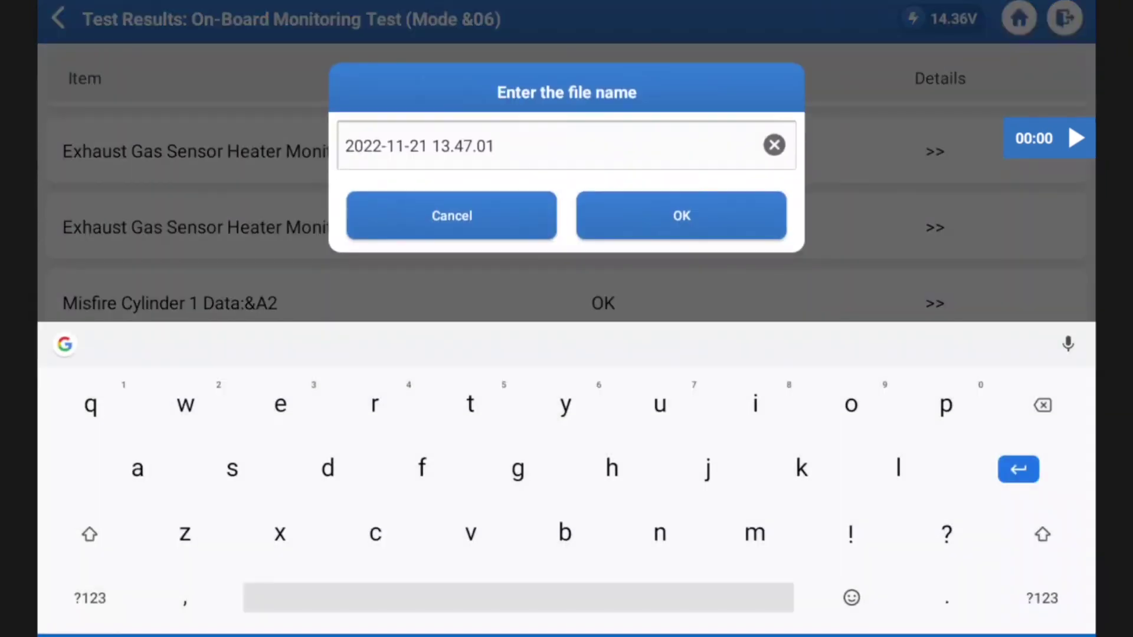
pyautogui.click(451, 216)
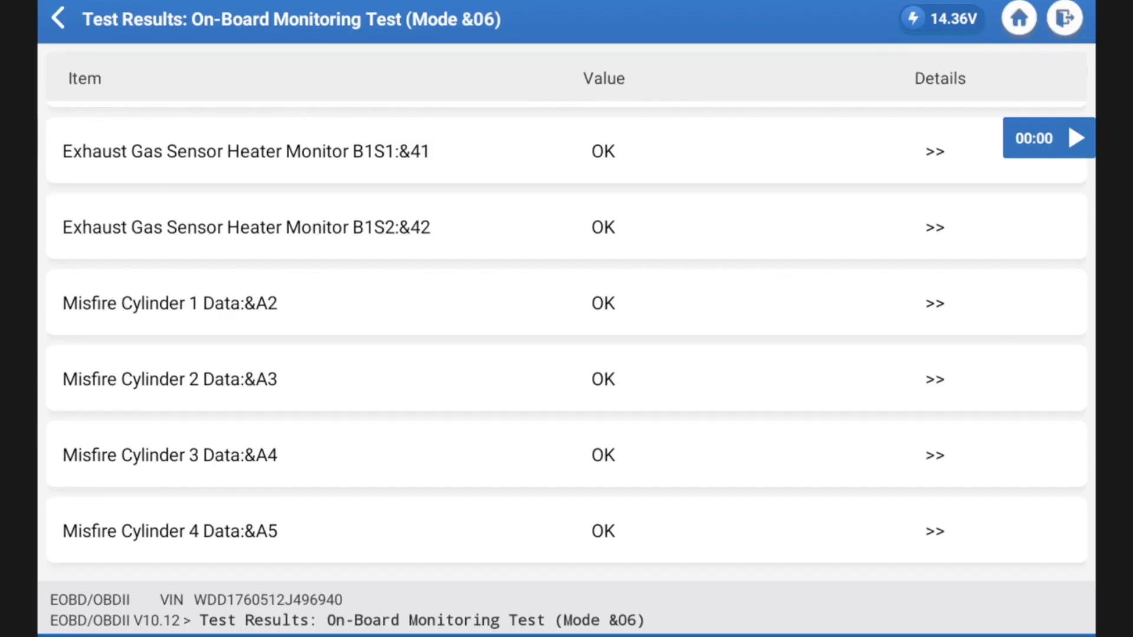
pyautogui.moveTo(566, 3); pyautogui.dragTo(566, 146)
# End the EOBD/OBDII diagnostic session from its function list, acknowledge the MDCI reminder, and return to the home screen.
pyautogui.press('Escape')
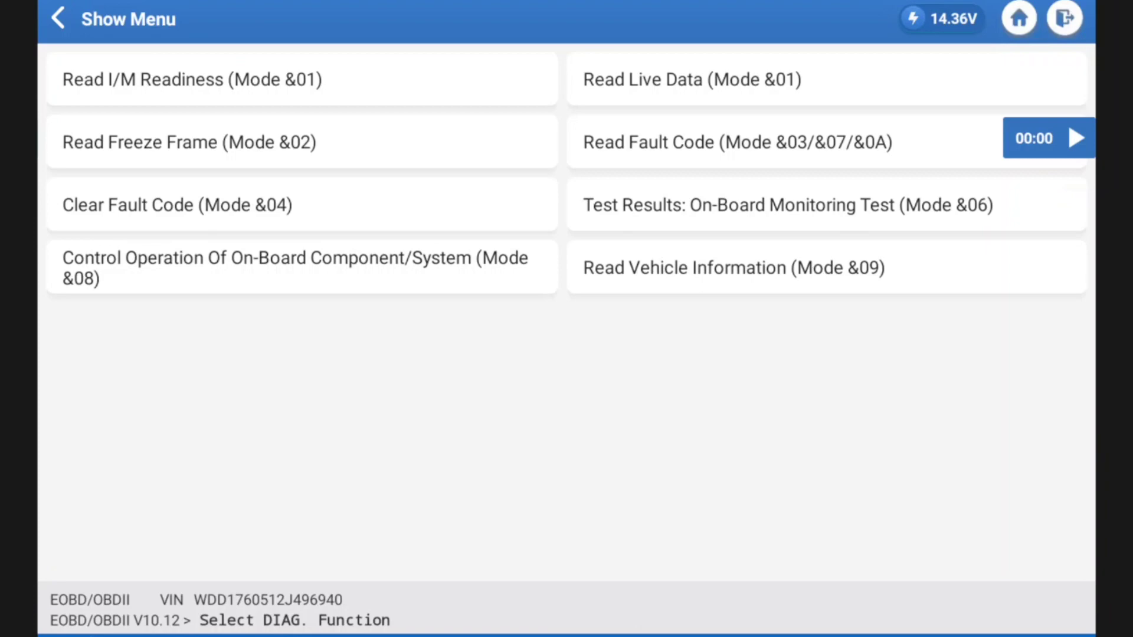
pyautogui.press('Escape')
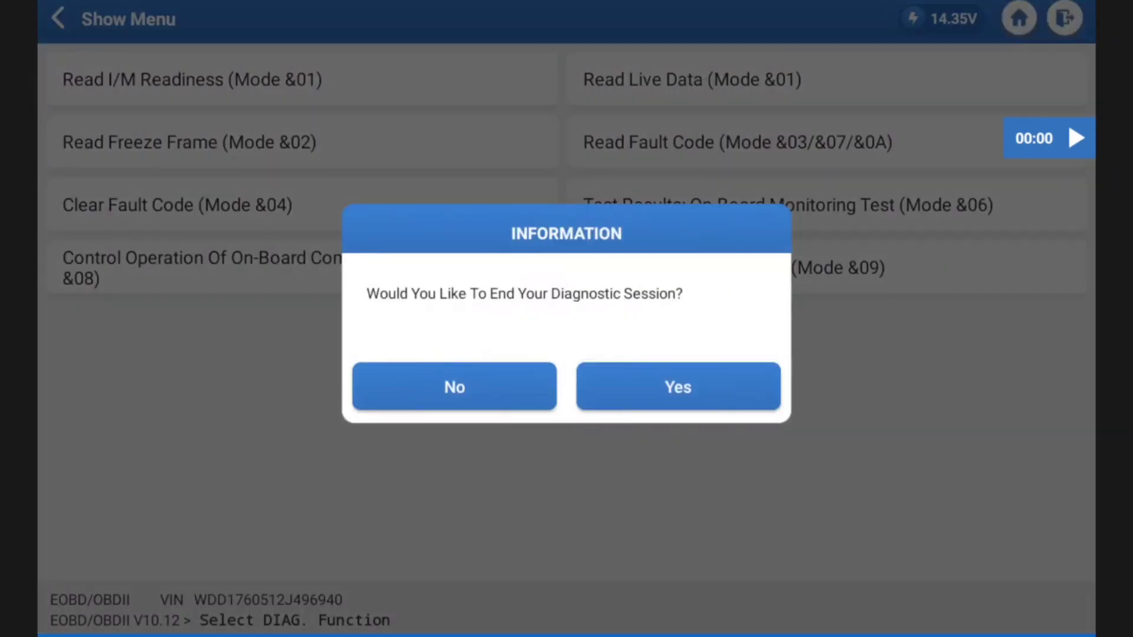
pyautogui.click(678, 387)
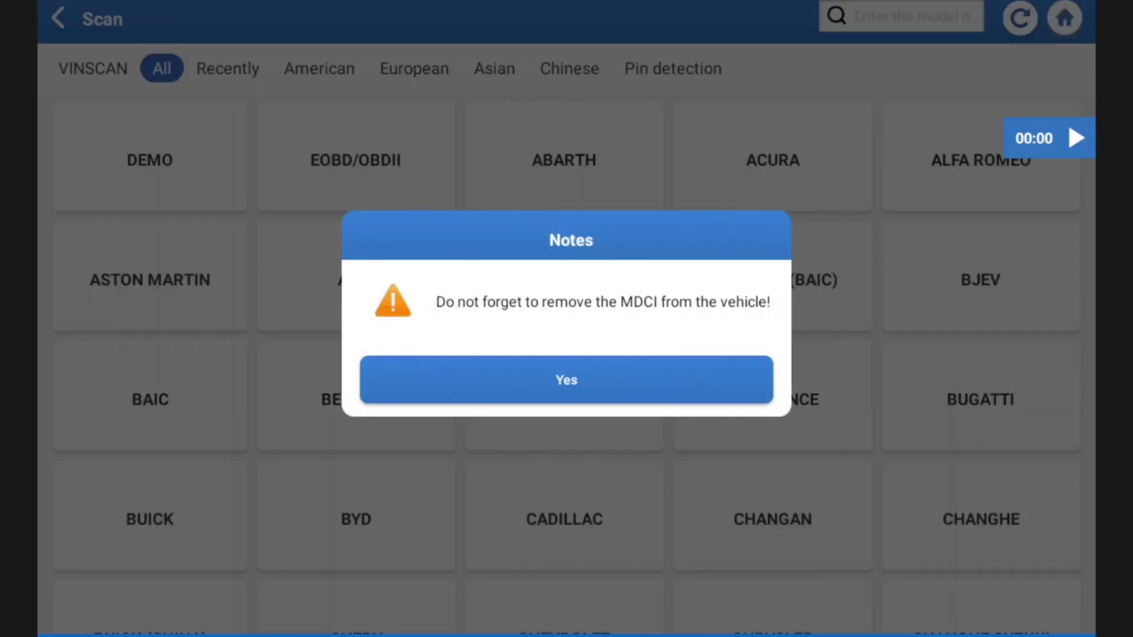
pyautogui.click(567, 380)
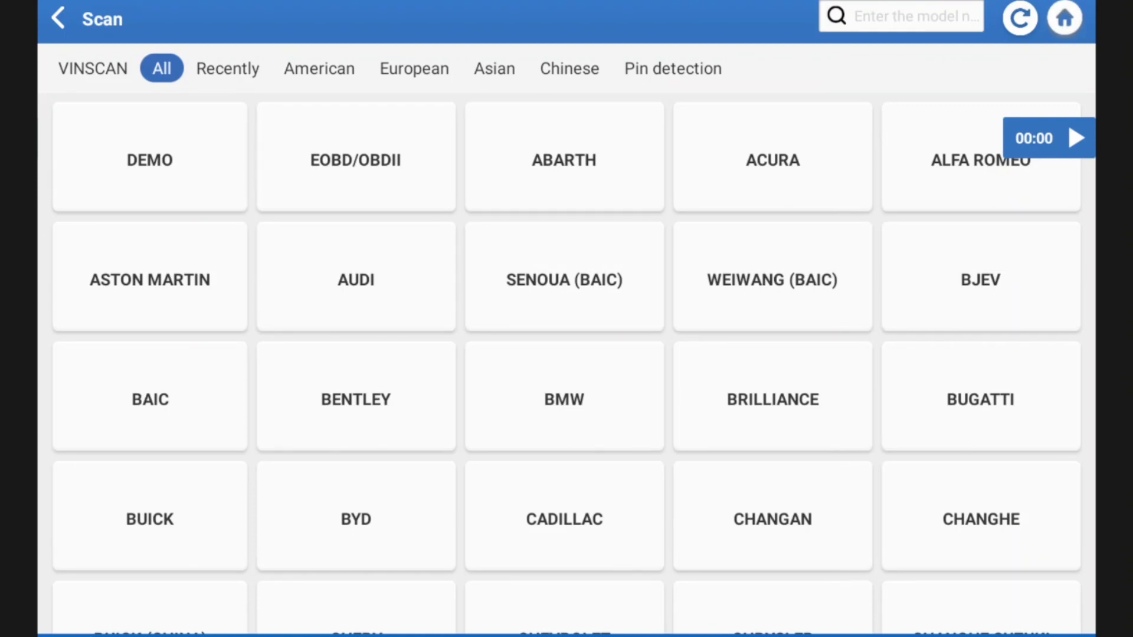
pyautogui.press('Escape')
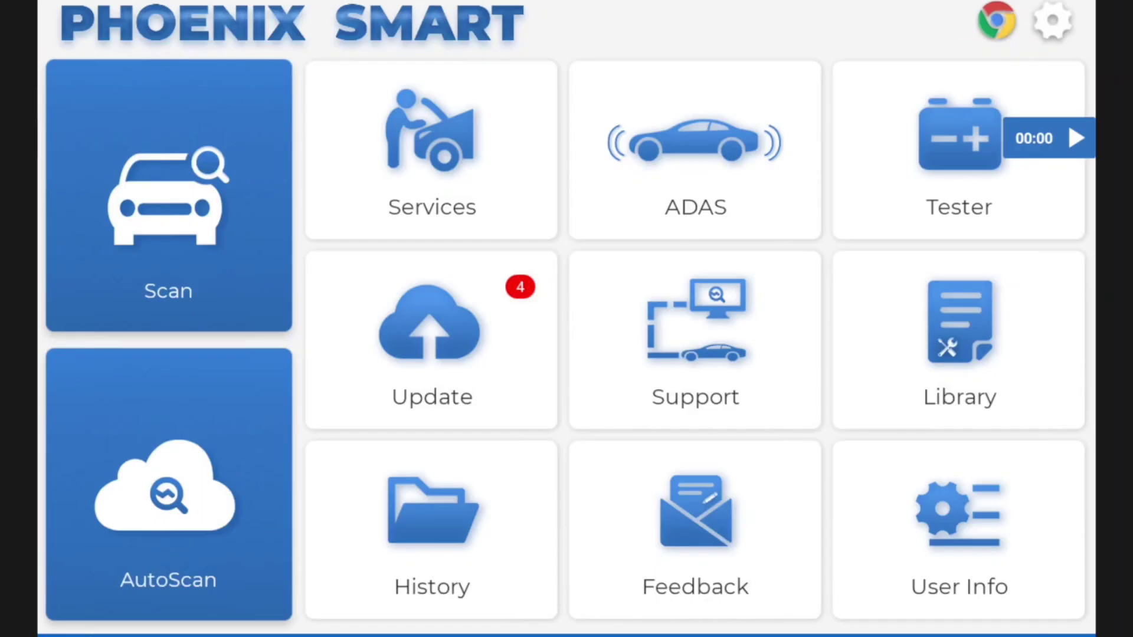
# View the AUTODATA login page from the Library and exit back to the list of resources.
pyautogui.click(960, 340)
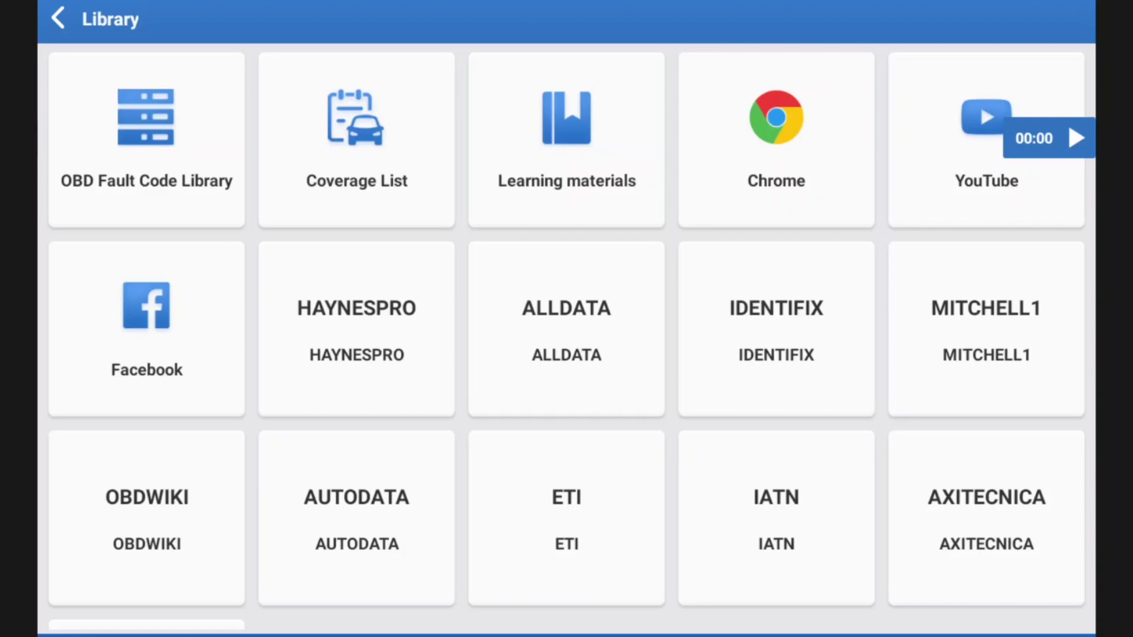
pyautogui.click(356, 508)
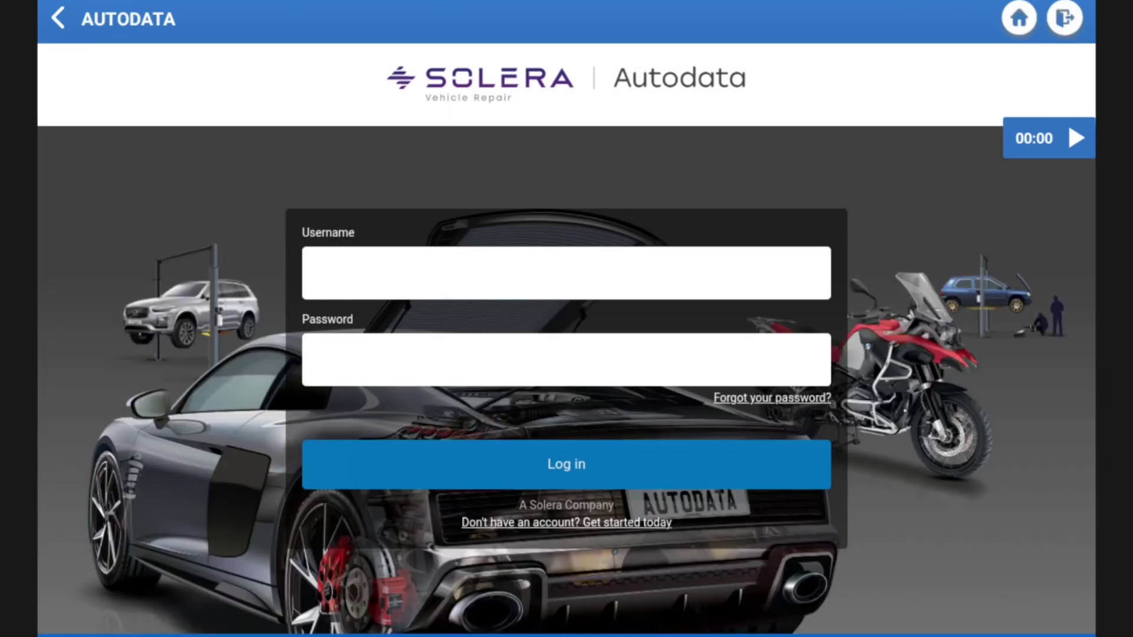
pyautogui.press('Escape')
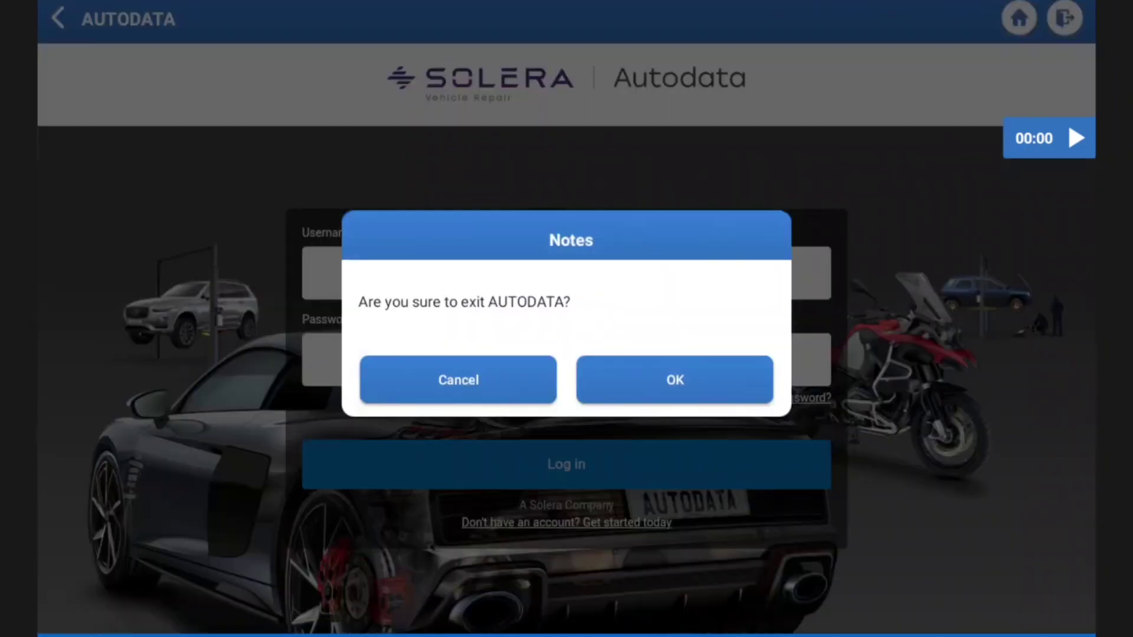
pyautogui.click(674, 380)
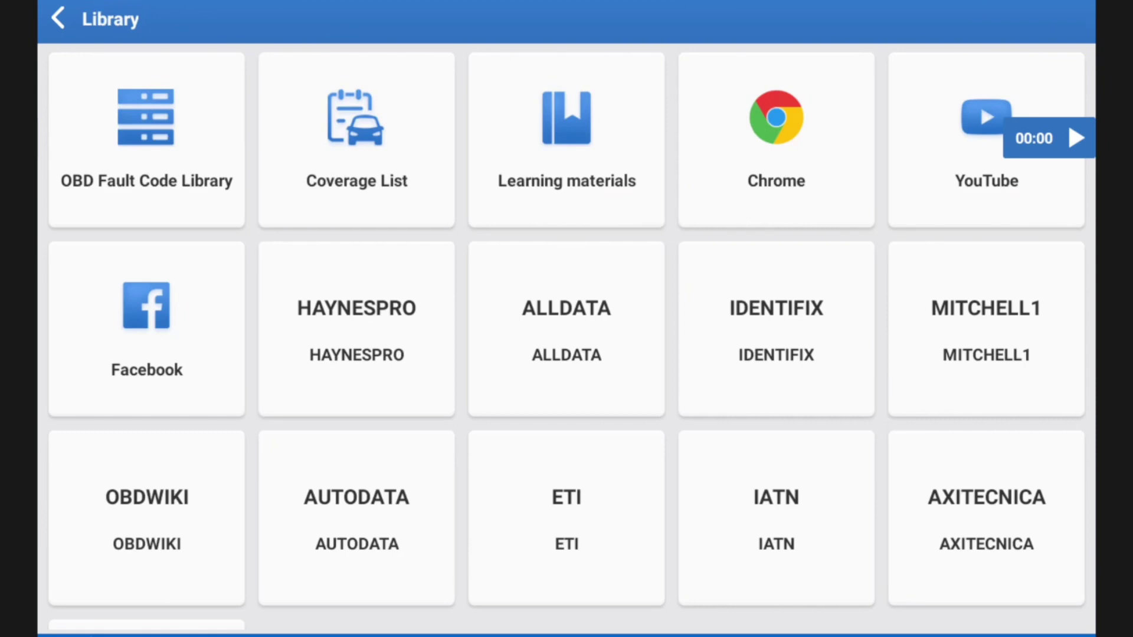
# Look over the VACC MotorTech login page in the Library's Chrome browser and return to the home screen.
pyautogui.click(776, 140)
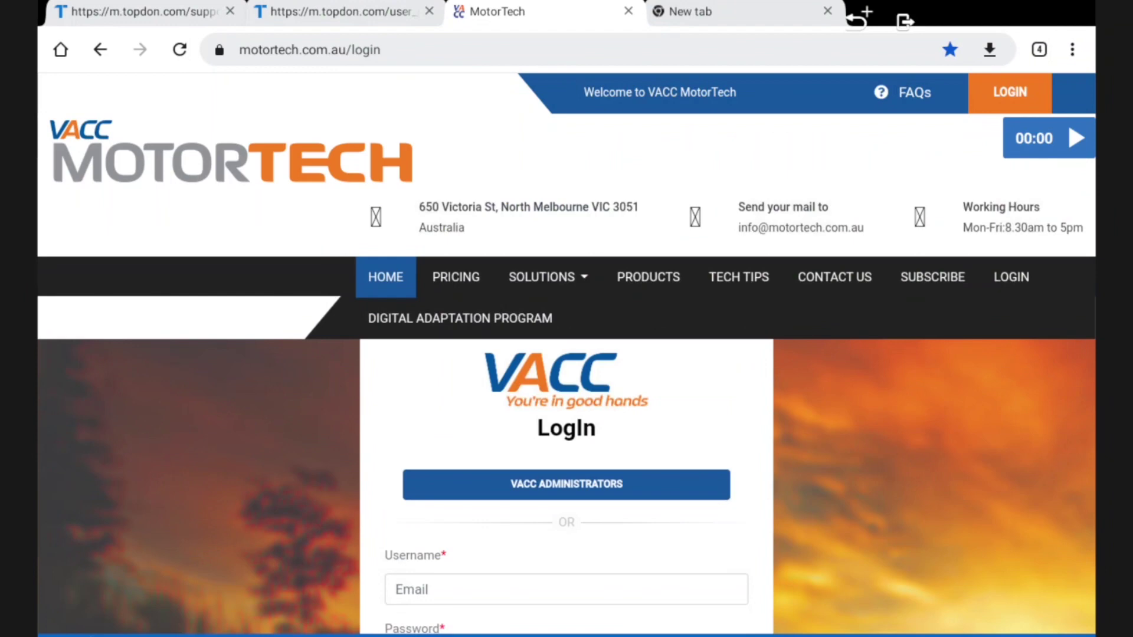
pyautogui.scroll(-10, 567, 354)
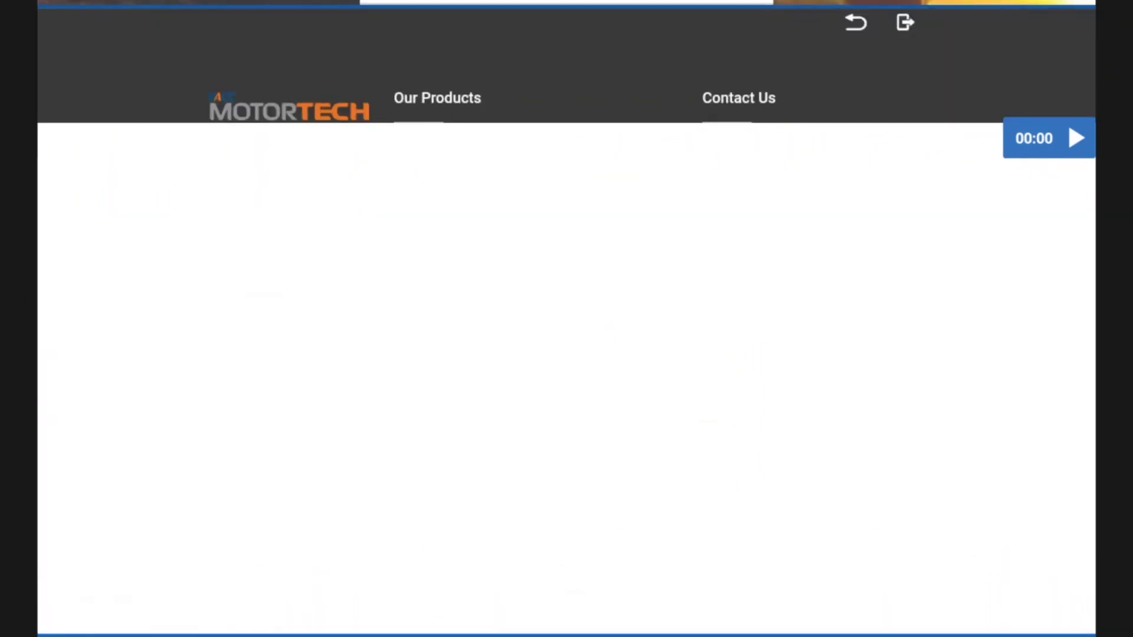
pyautogui.press('Escape')
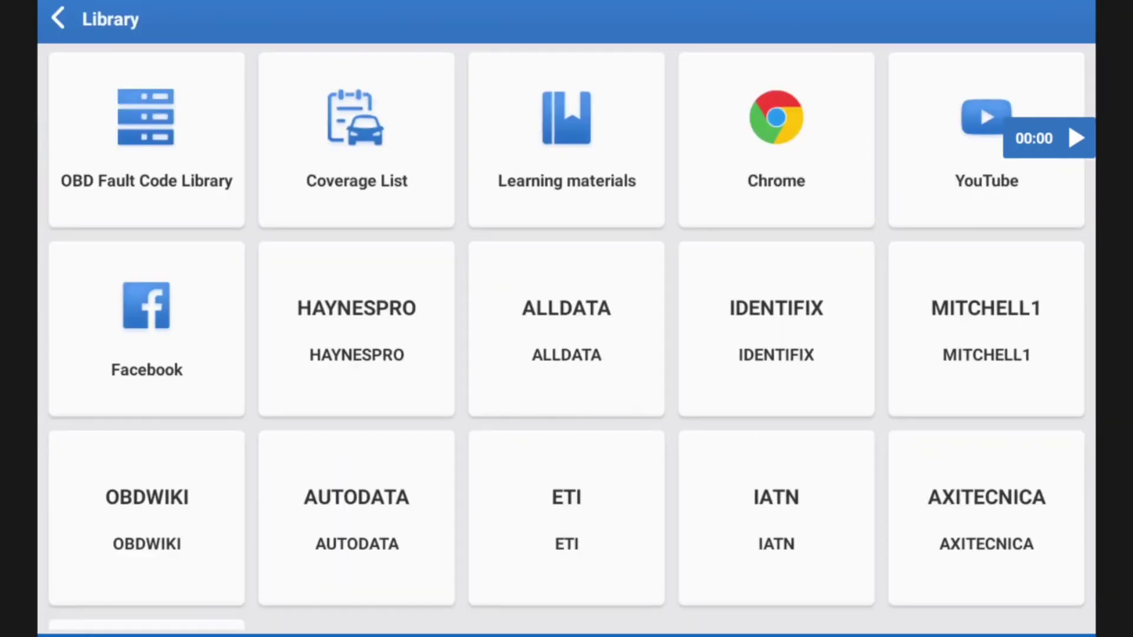
pyautogui.press('Escape')
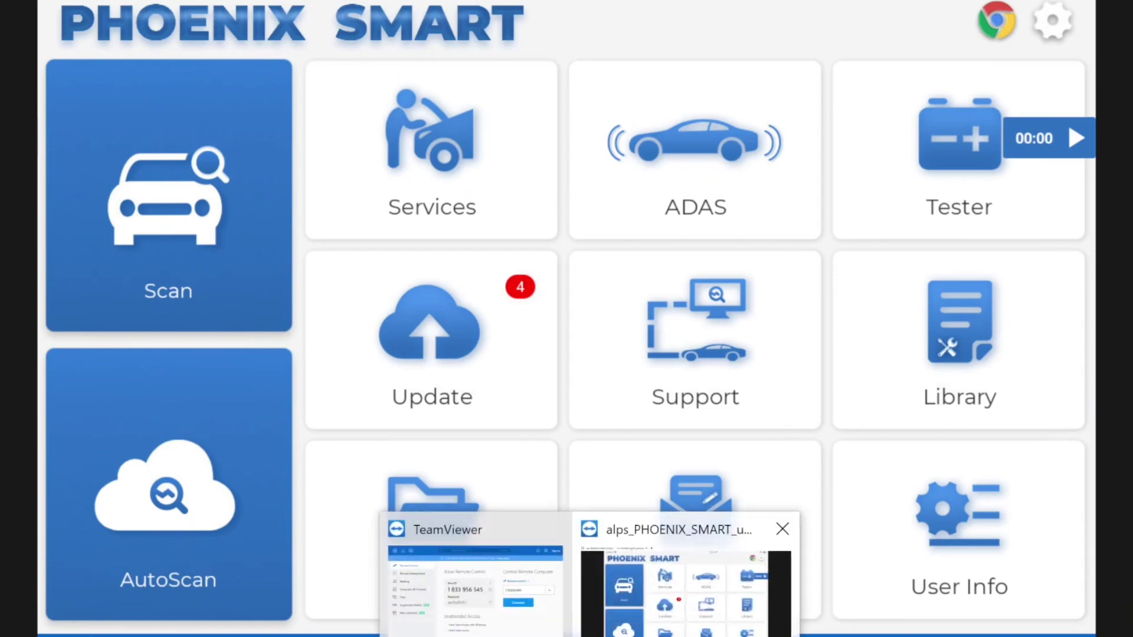
# View the BTMobile Pros battery tester start screen and quit it, returning to the home screen.
pyautogui.click(958, 151)
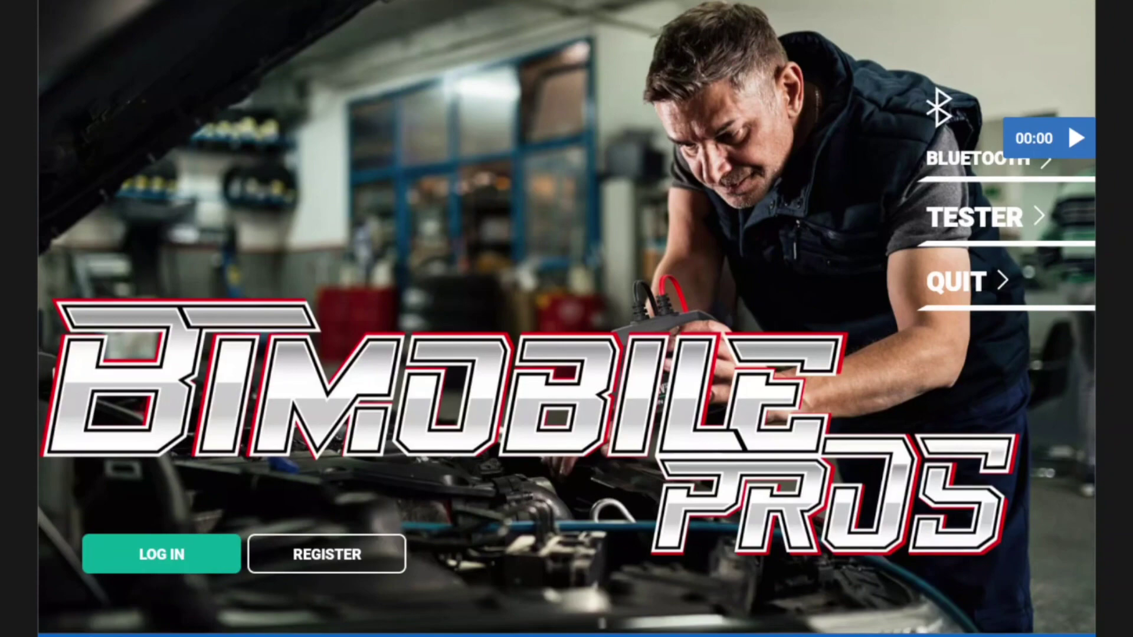
pyautogui.press('Escape')
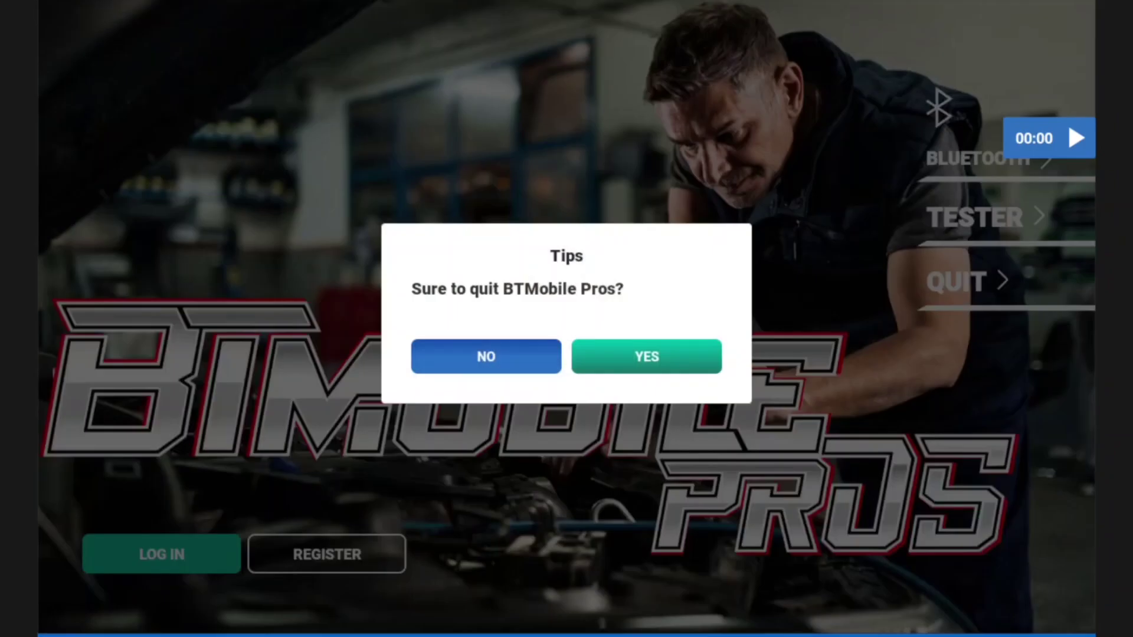
pyautogui.click(647, 356)
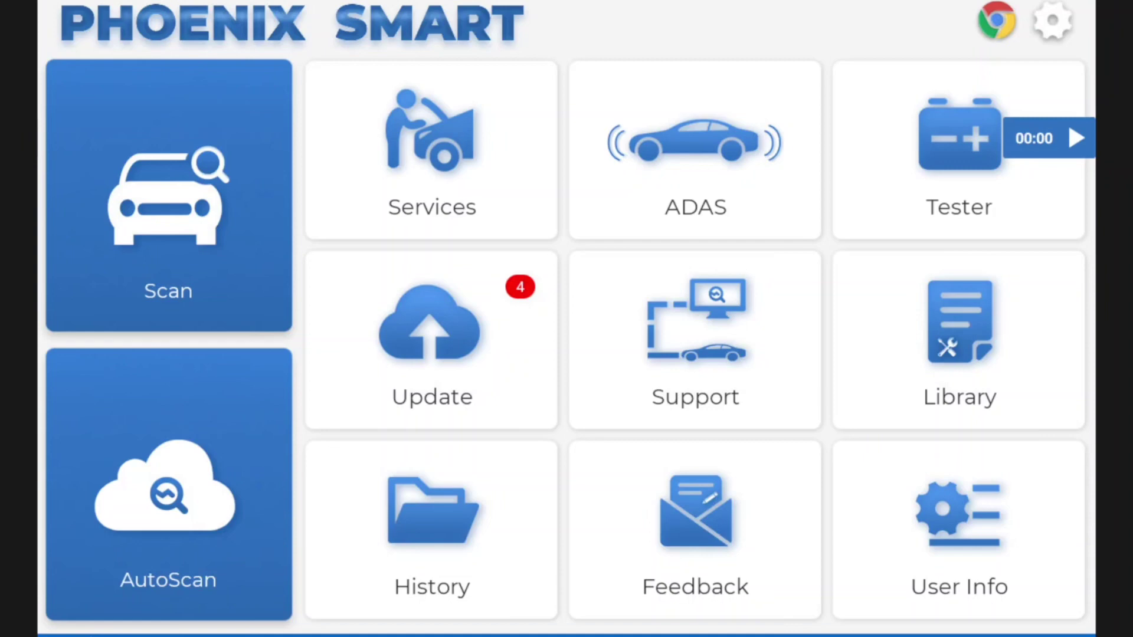
# Turn off the floating screen recorder from the tablet's quick settings.
pyautogui.click(432, 340)
pyautogui.moveTo(567, 1); pyautogui.dragTo(567, 200)
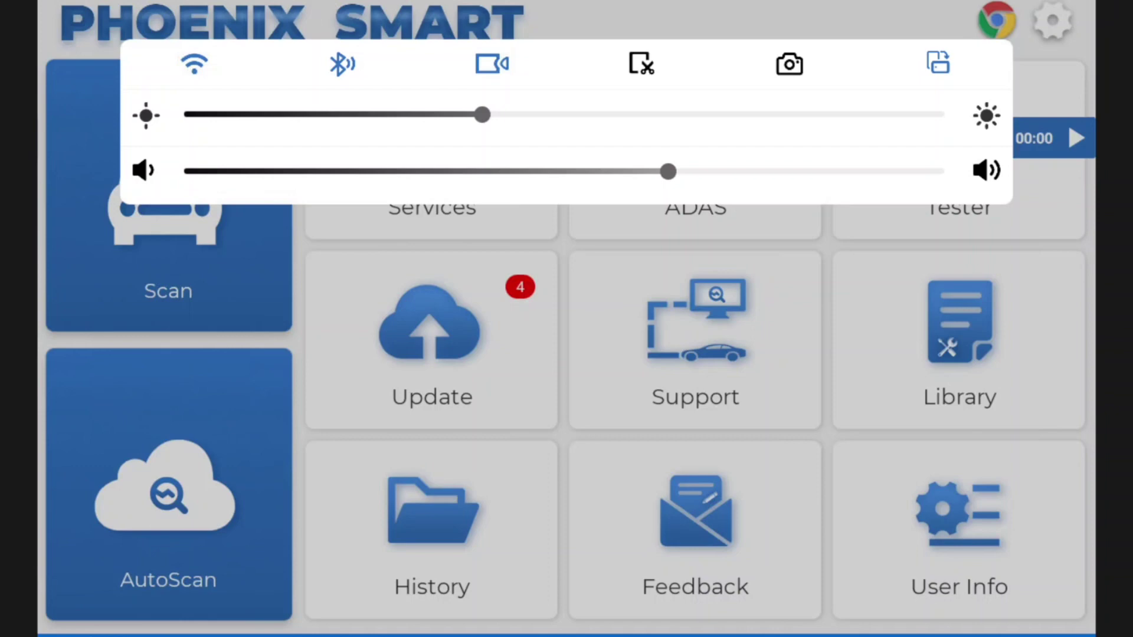
pyautogui.click(491, 63)
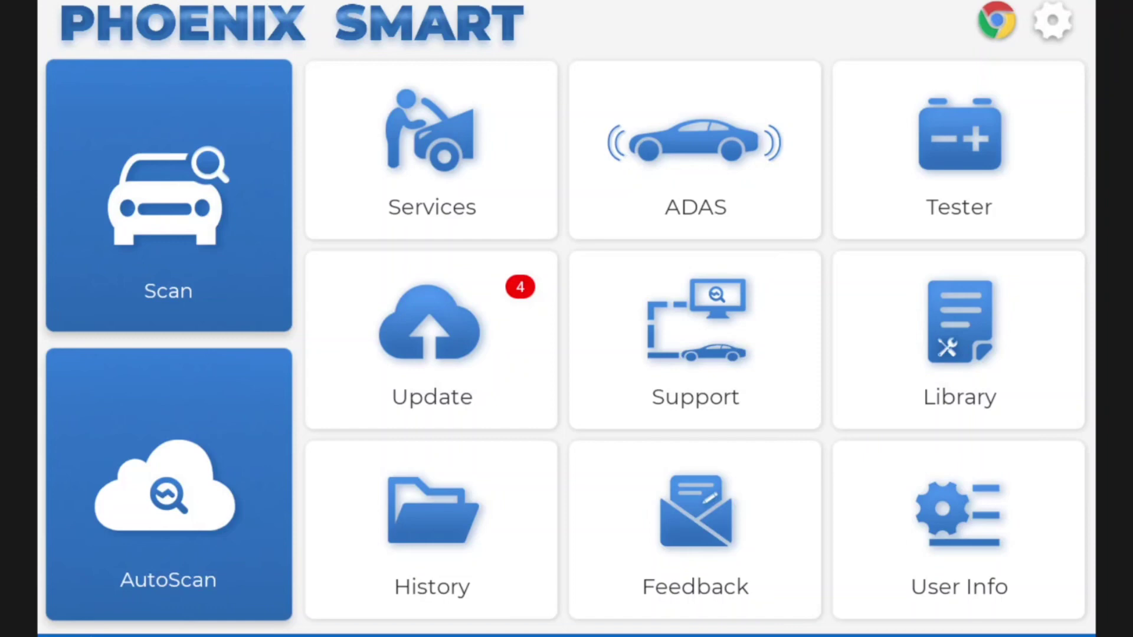
# Look through the 2022/11 vehicle records and the saved diagnostic reports in the History, and return to the home screen.
pyautogui.click(432, 530)
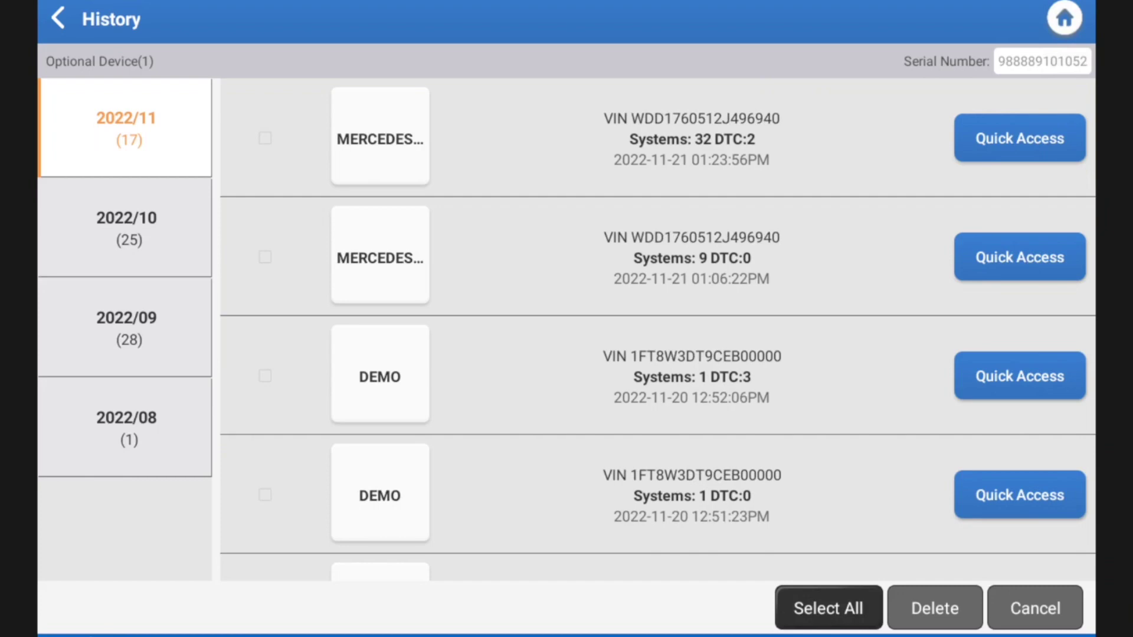
pyautogui.scroll(-10, 658, 330)
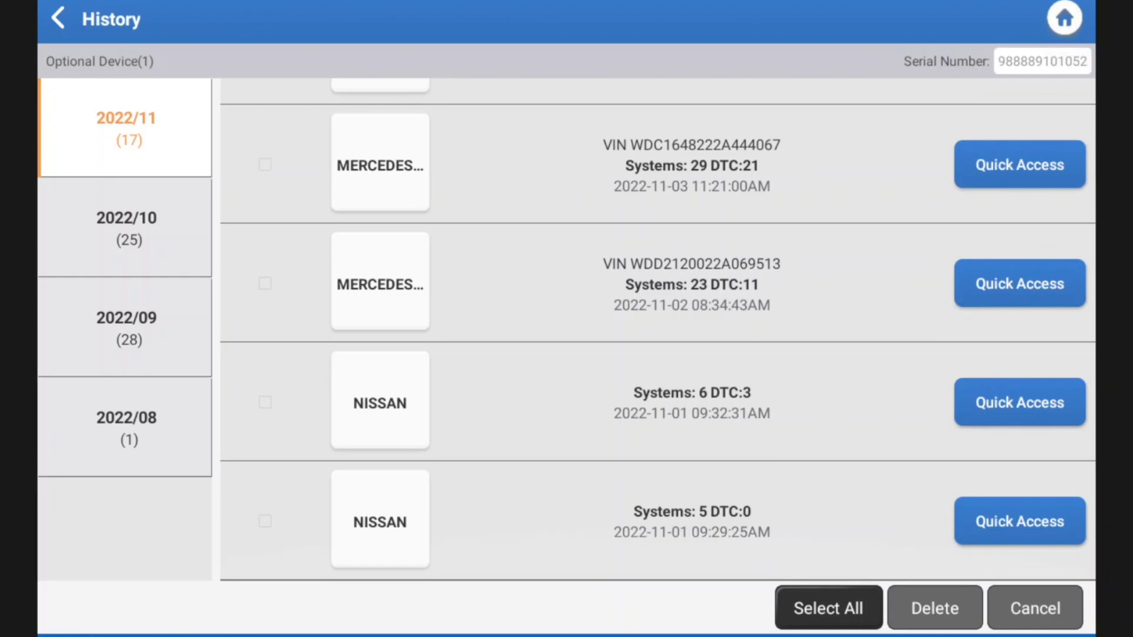
pyautogui.scroll(10, 657, 331)
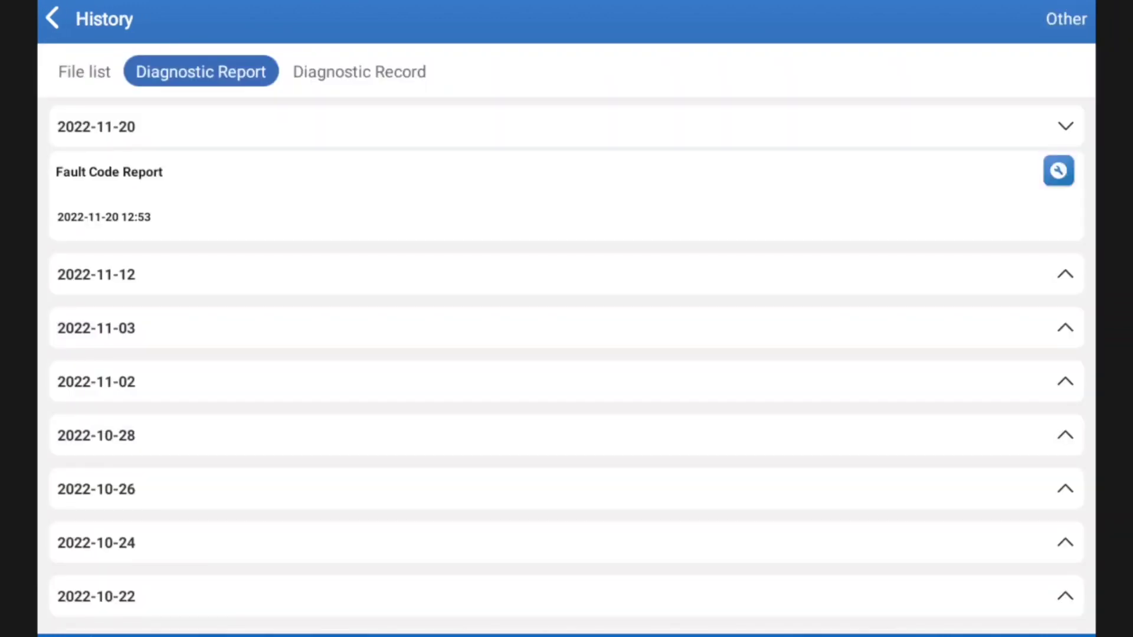
pyautogui.click(53, 19)
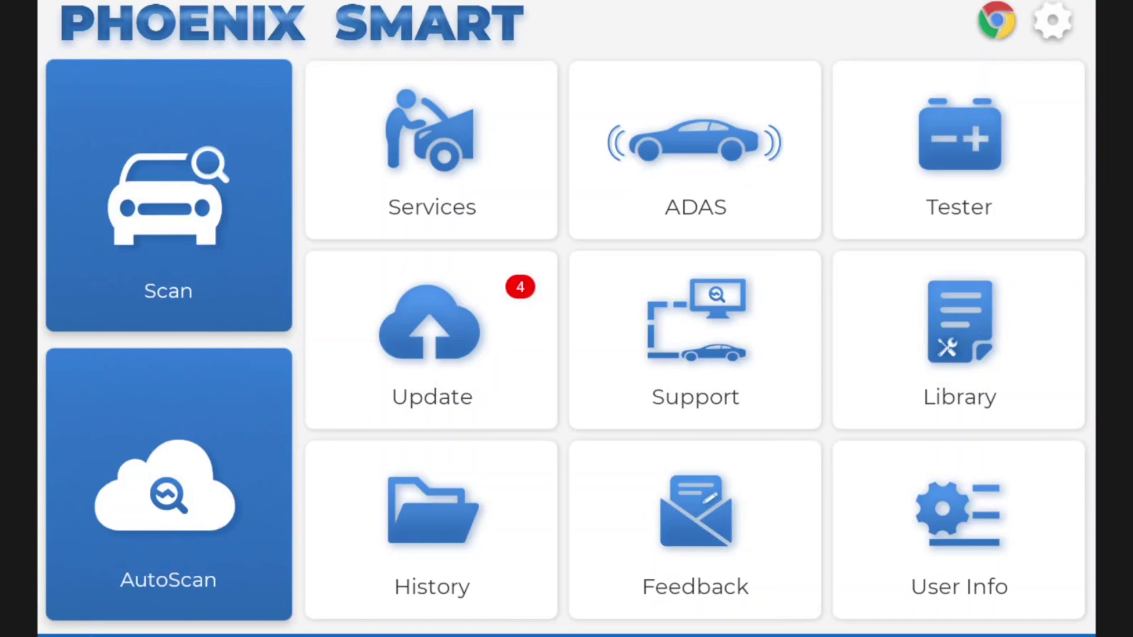
# View the User Info options and the car brands offered for Online Programming, and return to the home screen.
pyautogui.click(959, 529)
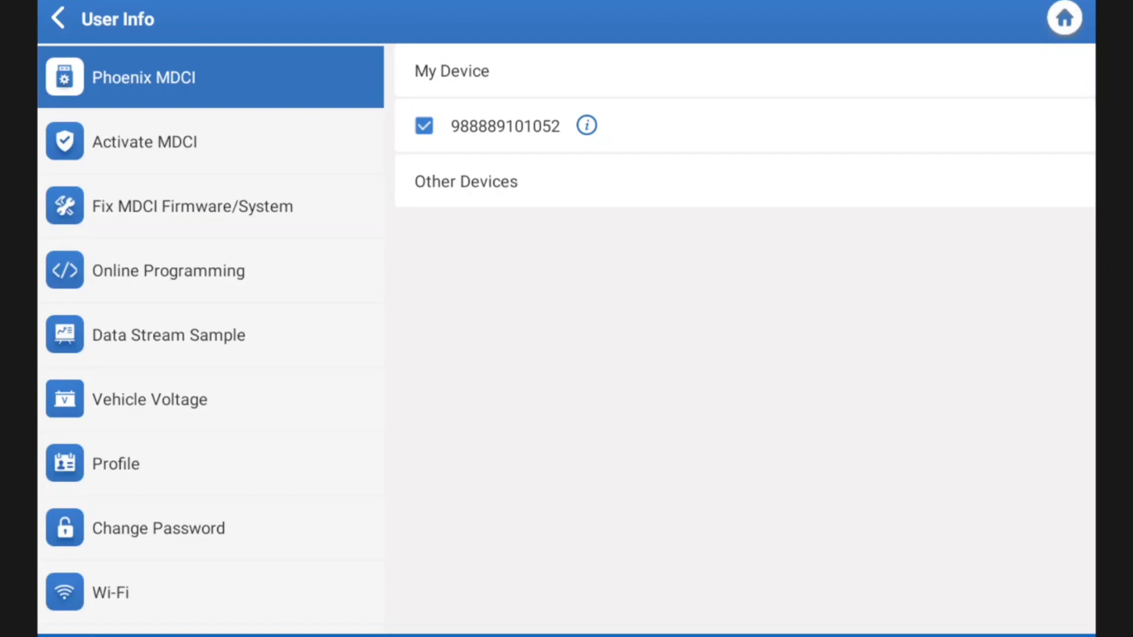
pyautogui.click(168, 271)
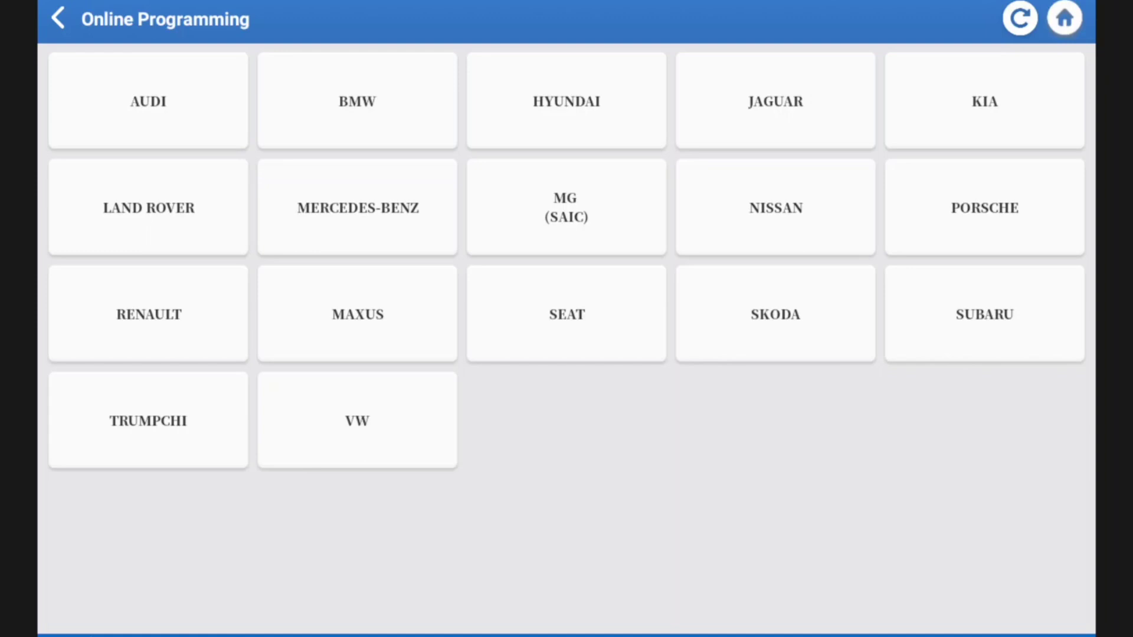
pyautogui.press('Escape')
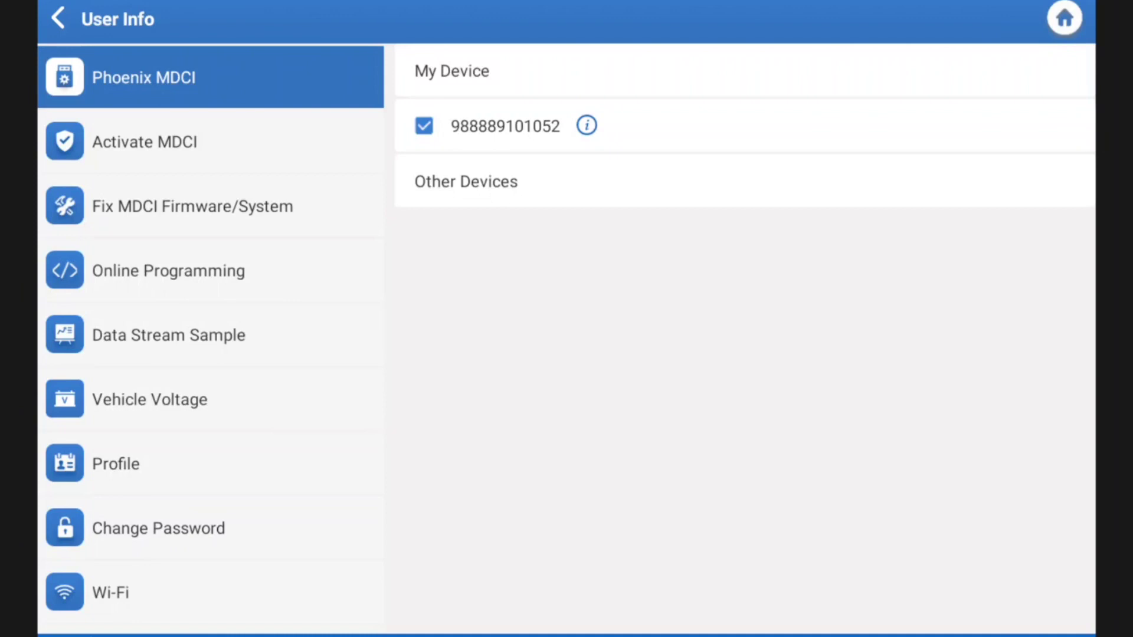
pyautogui.press('Escape')
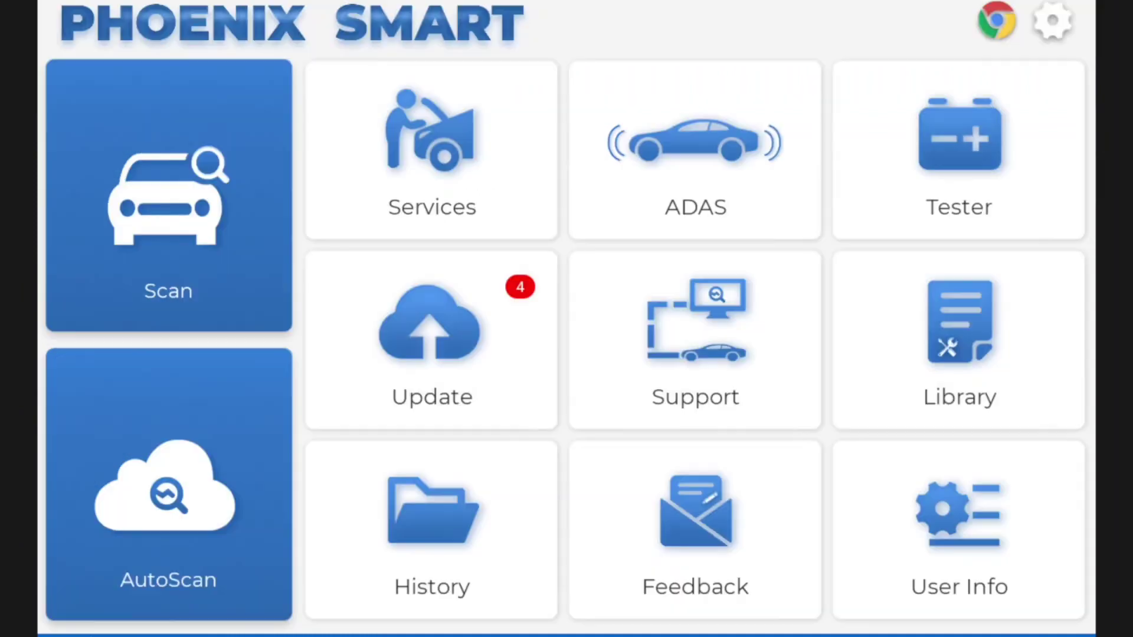